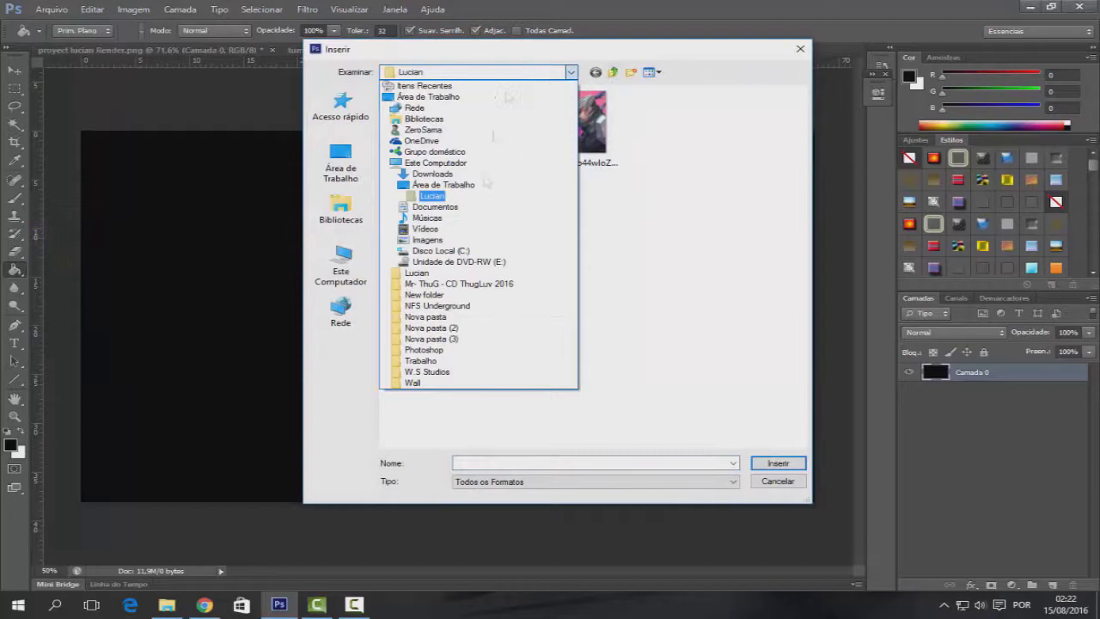
Step: Place the universe-backgrounds-81 galaxy image and blend it in Overlay (Sobrepor) mode
{"action": "left_click", "coordinate": [424, 349]}
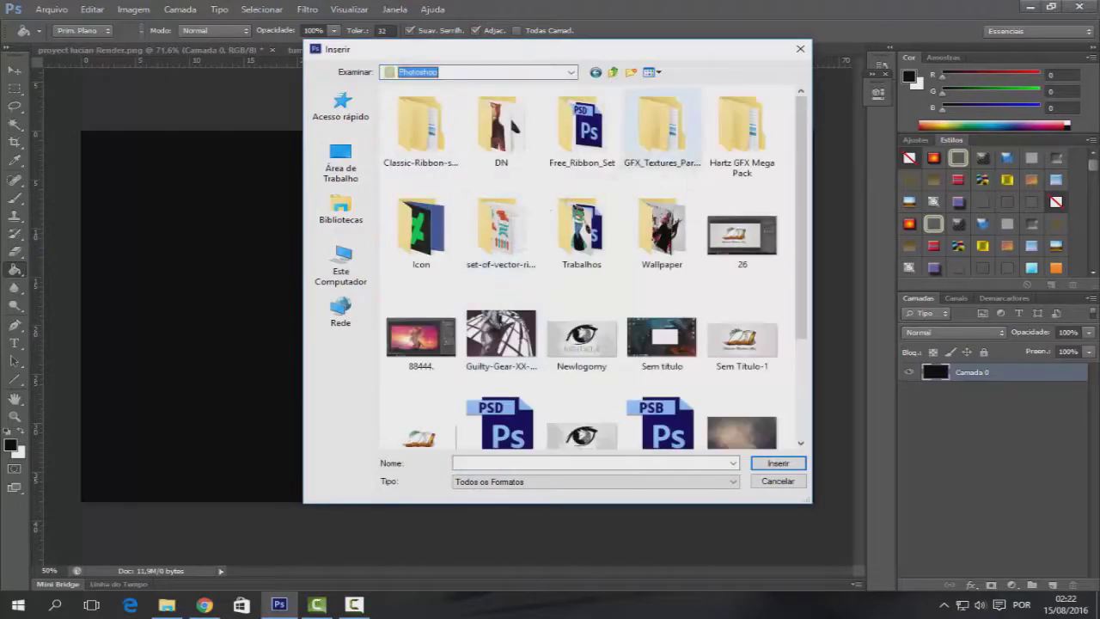
{"action": "double_click", "coordinate": [742, 129]}
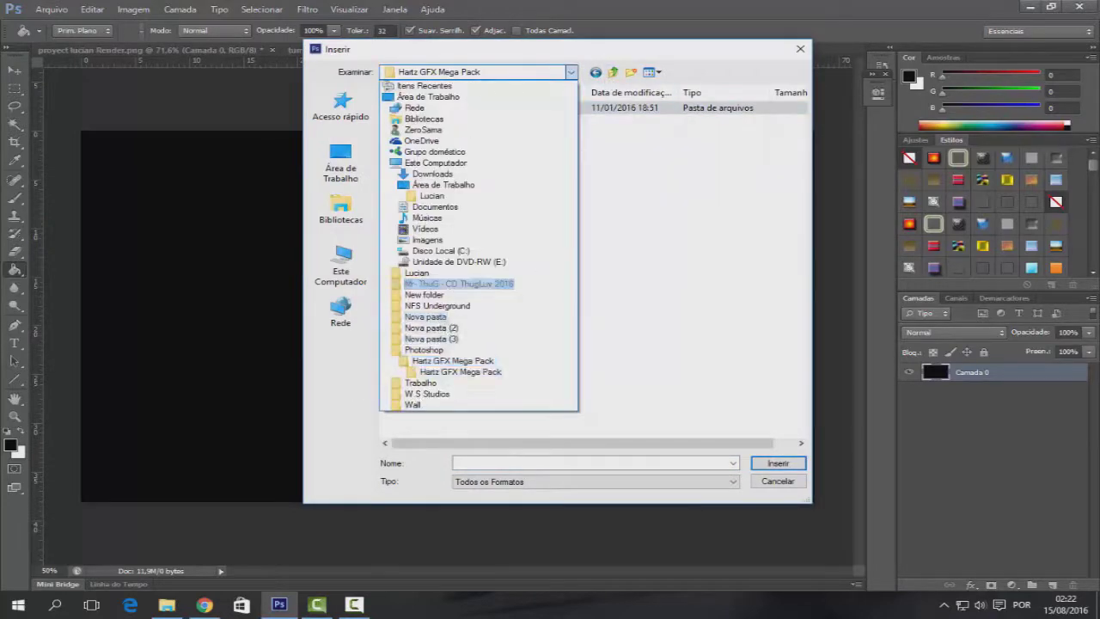
{"action": "left_click", "coordinate": [423, 349]}
{"action": "double_click", "coordinate": [418, 129]}
{"action": "double_click", "coordinate": [668, 348]}
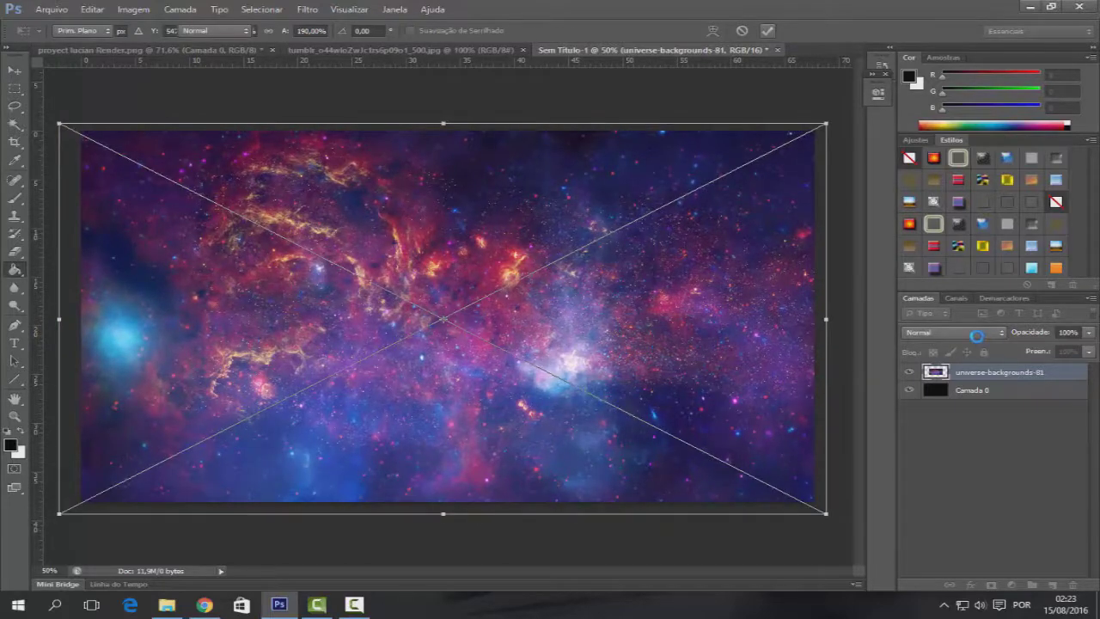
{"action": "key", "text": "shift+alt+o"}
Step: Give Camada 0 a Gradient Overlay style with a dark grey gradient stop
{"action": "left_click", "coordinate": [1002, 391]}
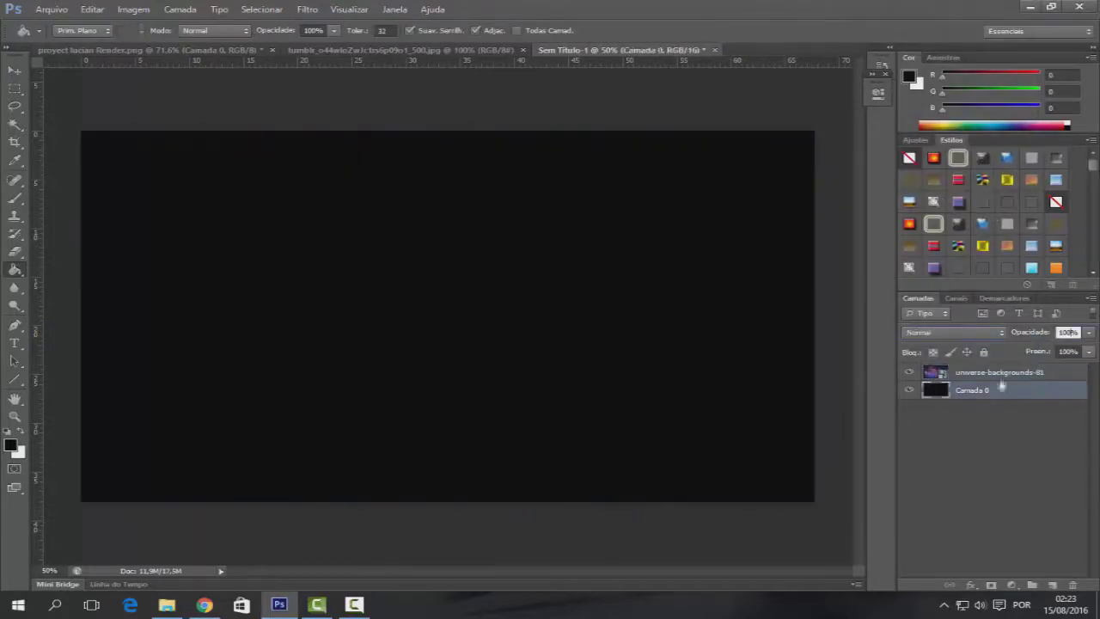
{"action": "left_click", "coordinate": [1069, 331]}
{"action": "double_click", "coordinate": [1041, 375]}
{"action": "left_click", "coordinate": [667, 380]}
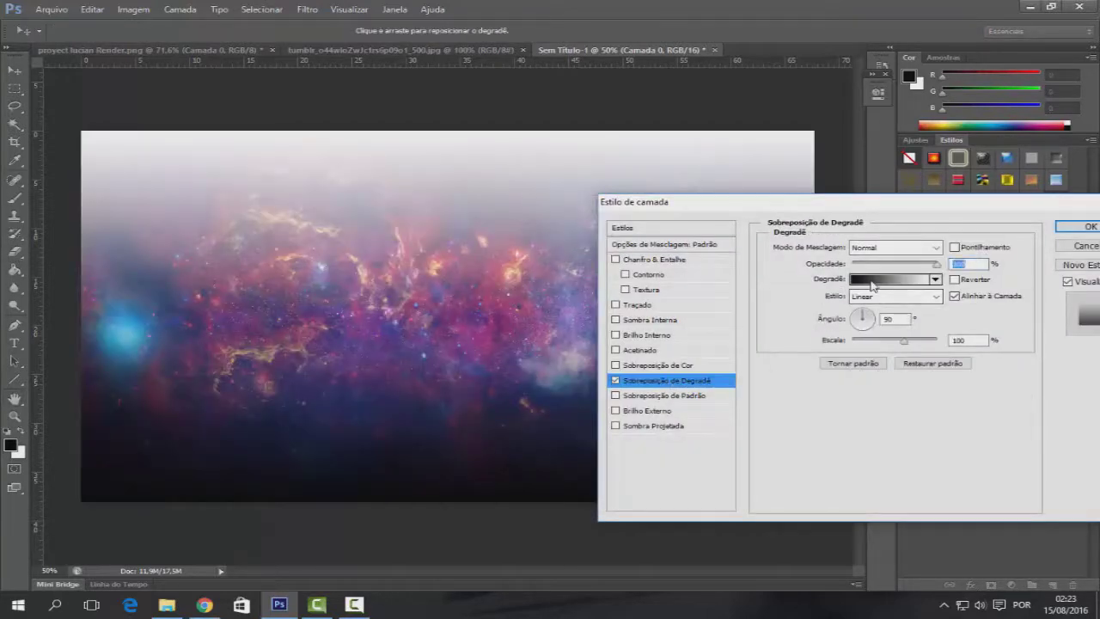
{"action": "left_click", "coordinate": [872, 286]}
{"action": "double_click", "coordinate": [958, 397]}
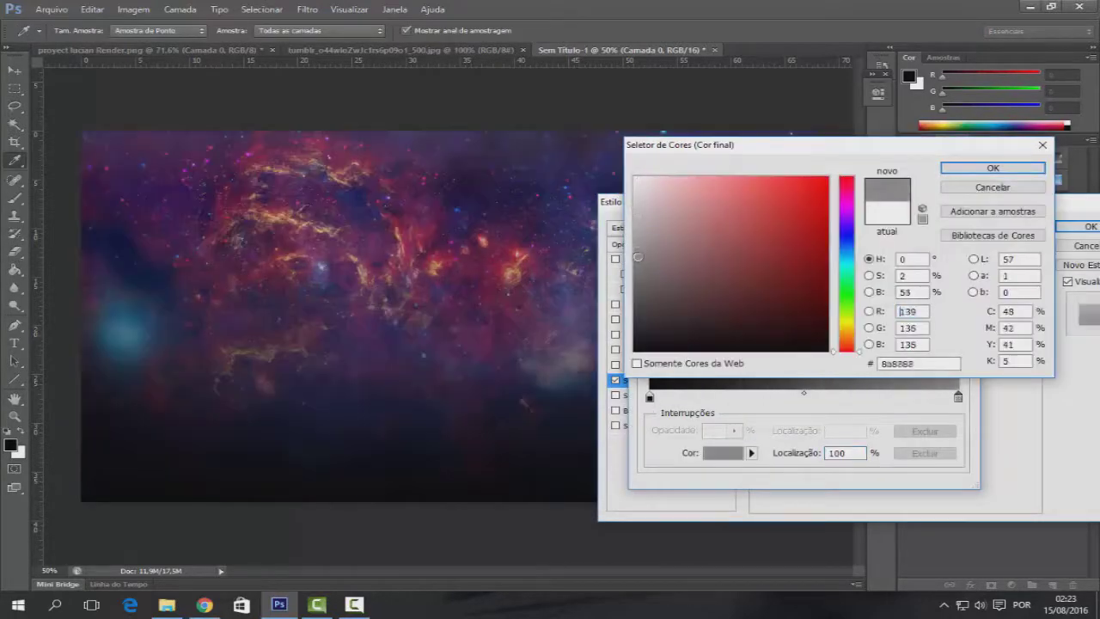
{"action": "left_click_drag", "start_coordinate": [647, 233], "coordinate": [638, 314]}
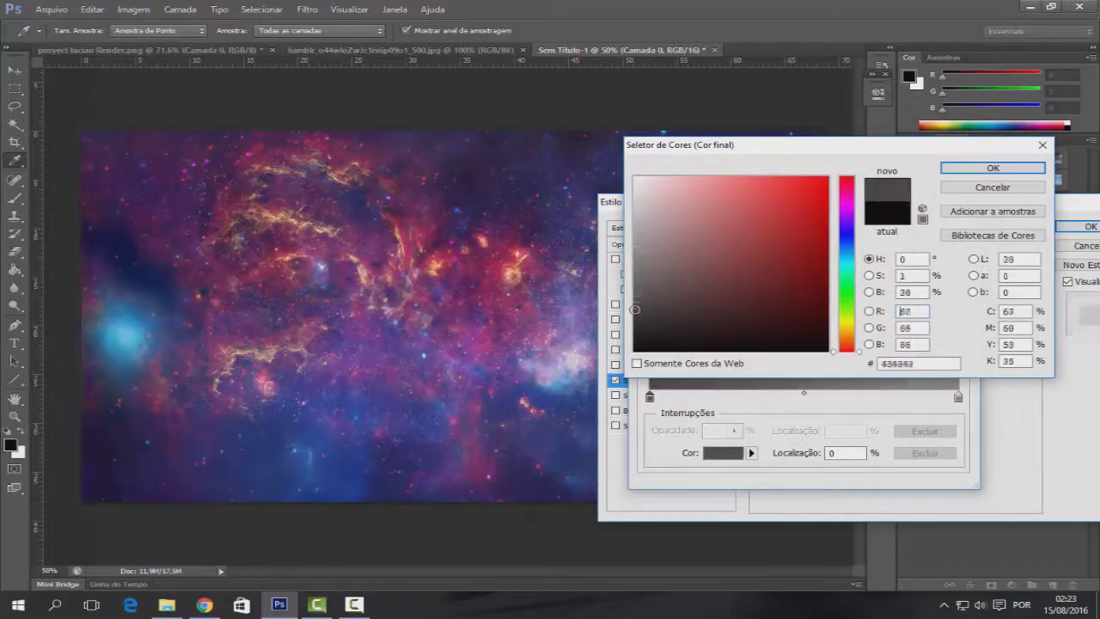
{"action": "left_click", "coordinate": [993, 167]}
{"action": "left_click", "coordinate": [1090, 227]}
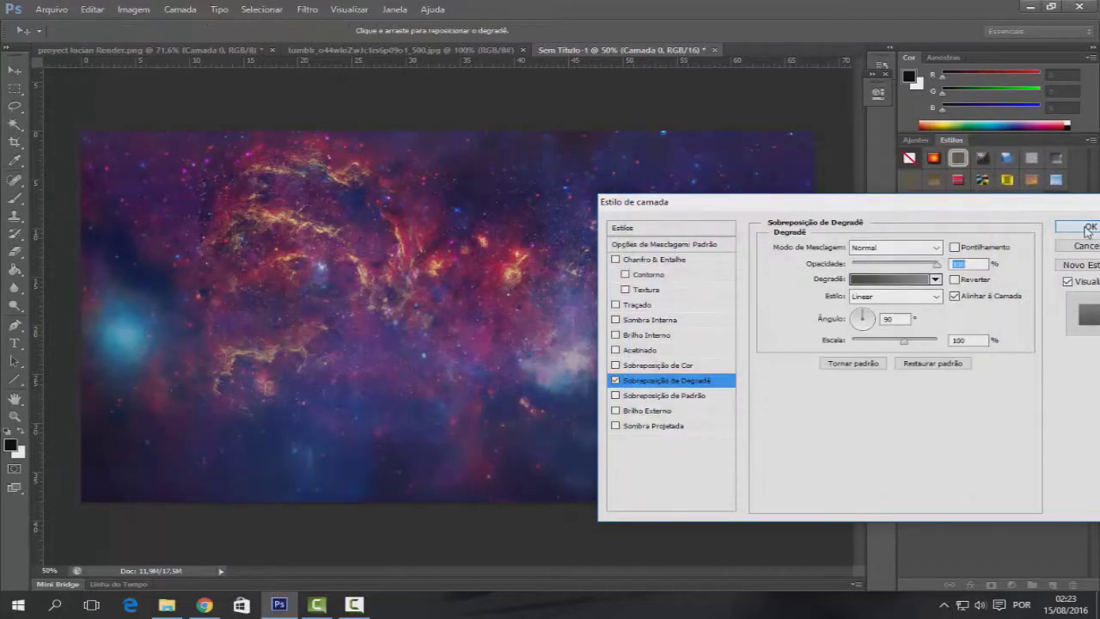
{"action": "left_click", "coordinate": [1074, 221]}
Step: Lower the galaxy layer's opacity to 50%
{"action": "left_click", "coordinate": [1066, 332]}
{"action": "type", "text": "50"}
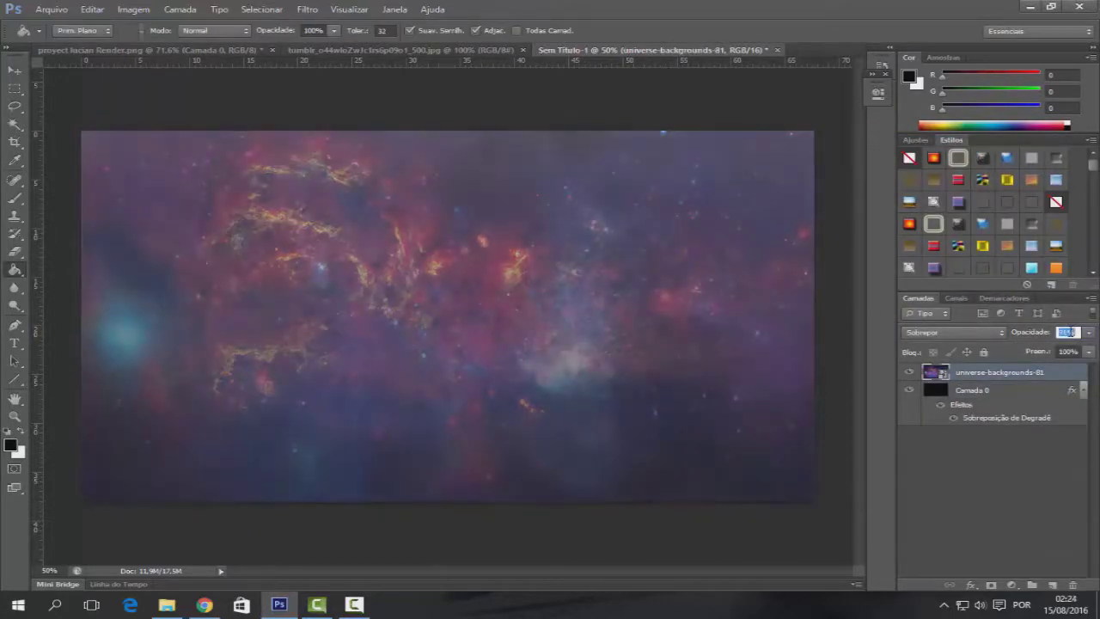
{"action": "left_click", "coordinate": [51, 9]}
Step: Place the PROJECT Lucian wallpaper image into the banner
{"action": "left_click", "coordinate": [96, 200]}
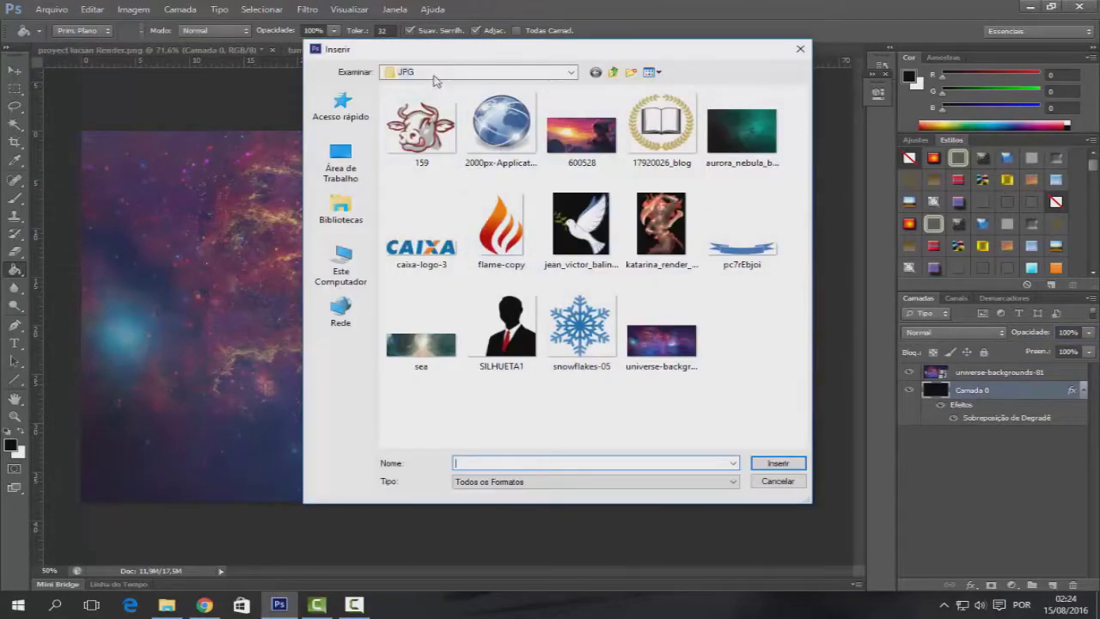
{"action": "double_click", "coordinate": [422, 290]}
{"action": "key", "text": "Return"}
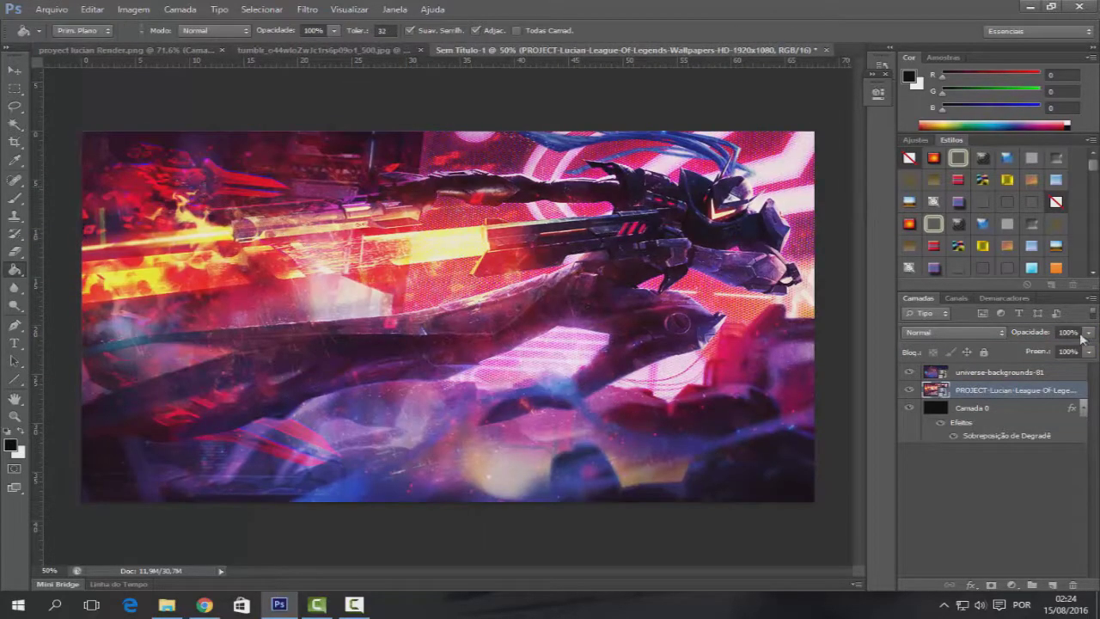
Step: Draw a rectangle panel across the middle of the banner
{"action": "left_click", "coordinate": [13, 379]}
{"action": "left_click", "coordinate": [99, 377]}
{"action": "left_click_drag", "start_coordinate": [206, 227], "coordinate": [690, 392]}
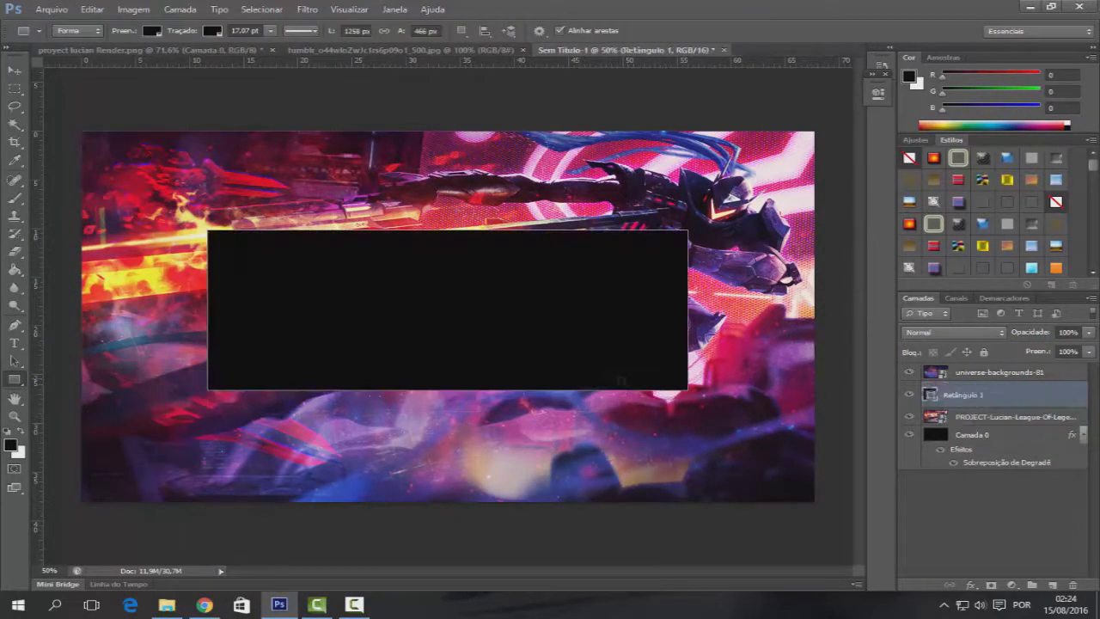
{"action": "key", "text": "ctrl+z"}
{"action": "left_click", "coordinate": [14, 379]}
{"action": "left_click", "coordinate": [99, 377]}
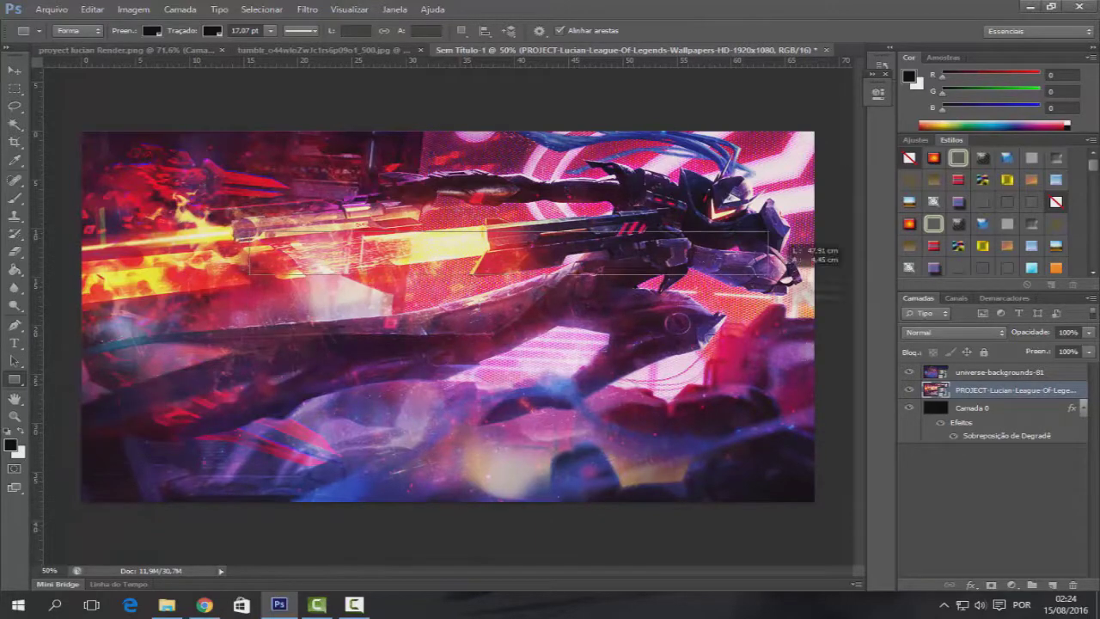
{"action": "left_click_drag", "start_coordinate": [249, 405], "coordinate": [783, 231]}
Step: Move the wallpaper layer above the rectangle and try clipping it, then undo
{"action": "right_click", "coordinate": [1064, 384]}
{"action": "key", "text": "Escape"}
{"action": "left_click_drag", "start_coordinate": [1014, 418], "coordinate": [1014, 391]}
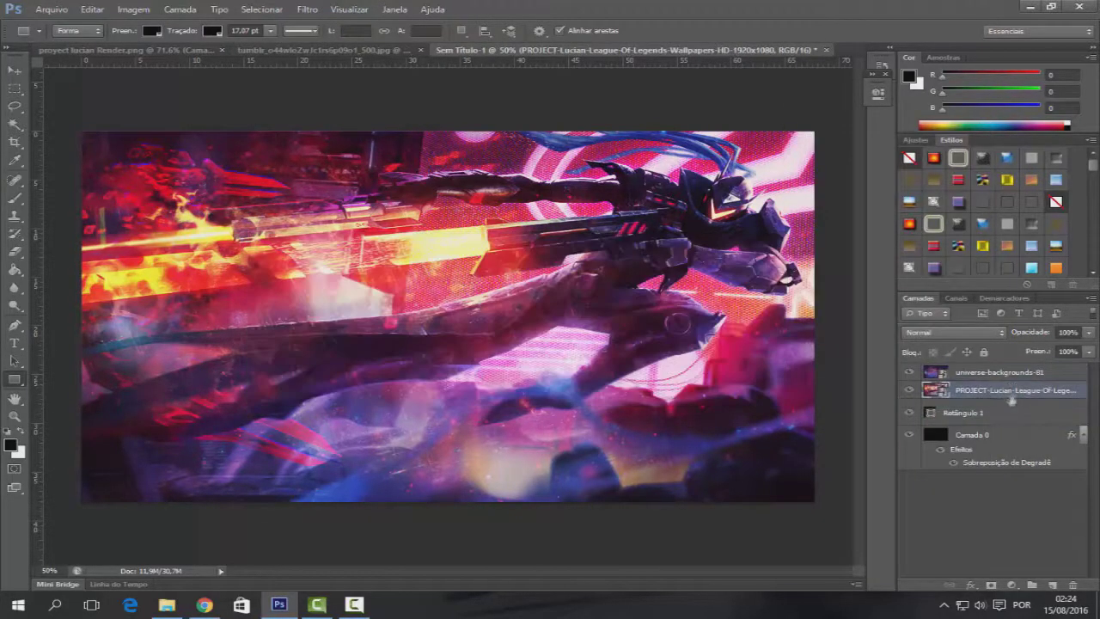
{"action": "right_click", "coordinate": [1015, 392]}
{"action": "left_click", "coordinate": [856, 320]}
{"action": "key", "text": "ctrl+z"}
{"action": "right_click", "coordinate": [1015, 391]}
{"action": "left_click", "coordinate": [851, 141]}
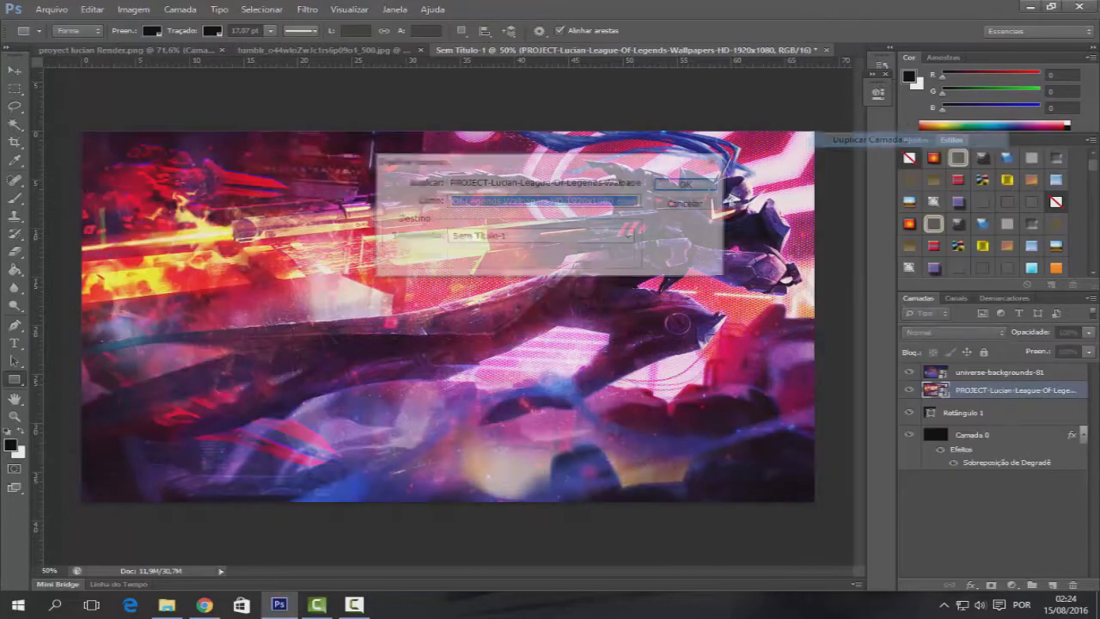
{"action": "key", "text": "Return"}
Step: Duplicate the wallpaper and clip the copy into Retângulo 1
{"action": "right_click", "coordinate": [1011, 408]}
{"action": "key", "text": "Escape"}
{"action": "mouse_move", "coordinate": [1011, 408]}
{"action": "left_mouse_down"}
{"action": "mouse_move", "coordinate": [997, 407]}
{"action": "mouse_move", "coordinate": [993, 424]}
{"action": "left_mouse_up"}
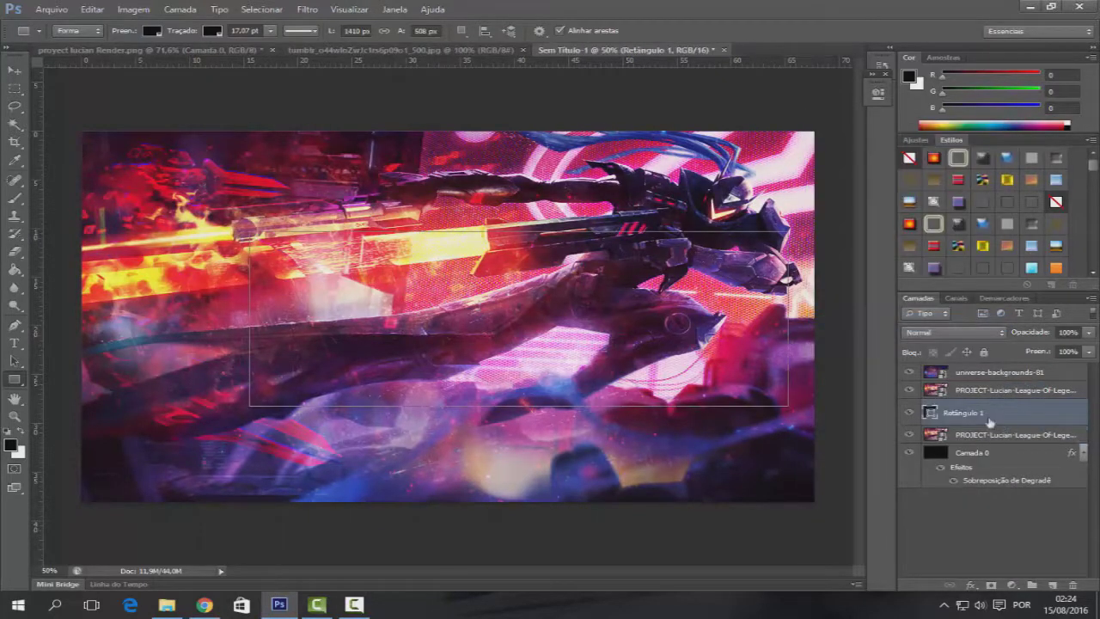
{"action": "right_click", "coordinate": [1006, 390]}
{"action": "left_click", "coordinate": [851, 309]}
Step: Hide the lower wallpaper and reposition the clipped copy inside the panel
{"action": "left_click", "coordinate": [1036, 430]}
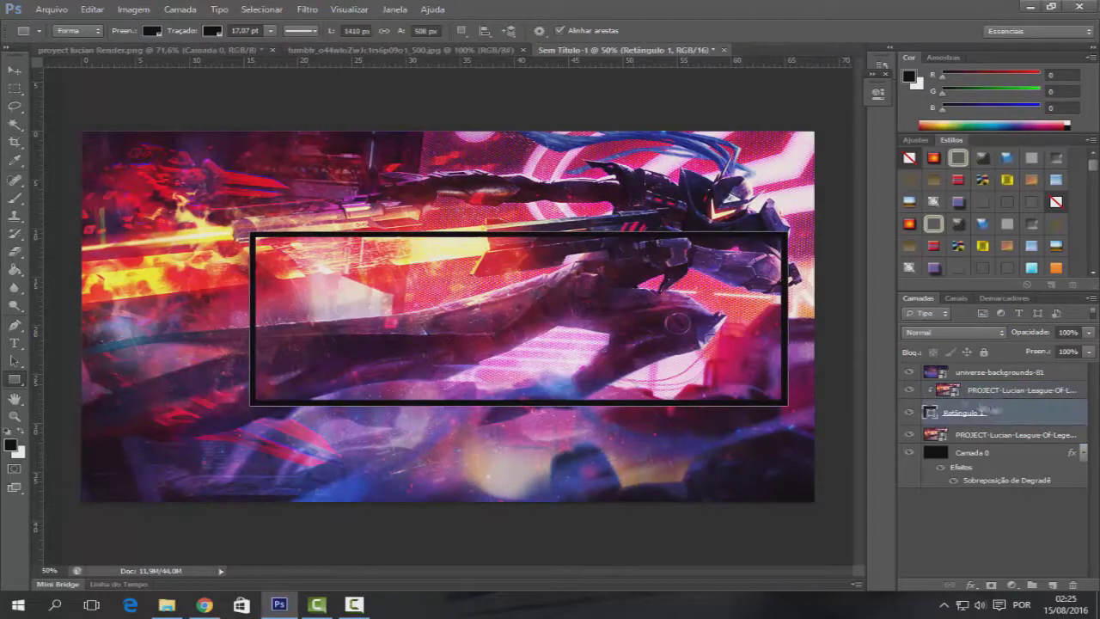
{"action": "left_click", "coordinate": [909, 436]}
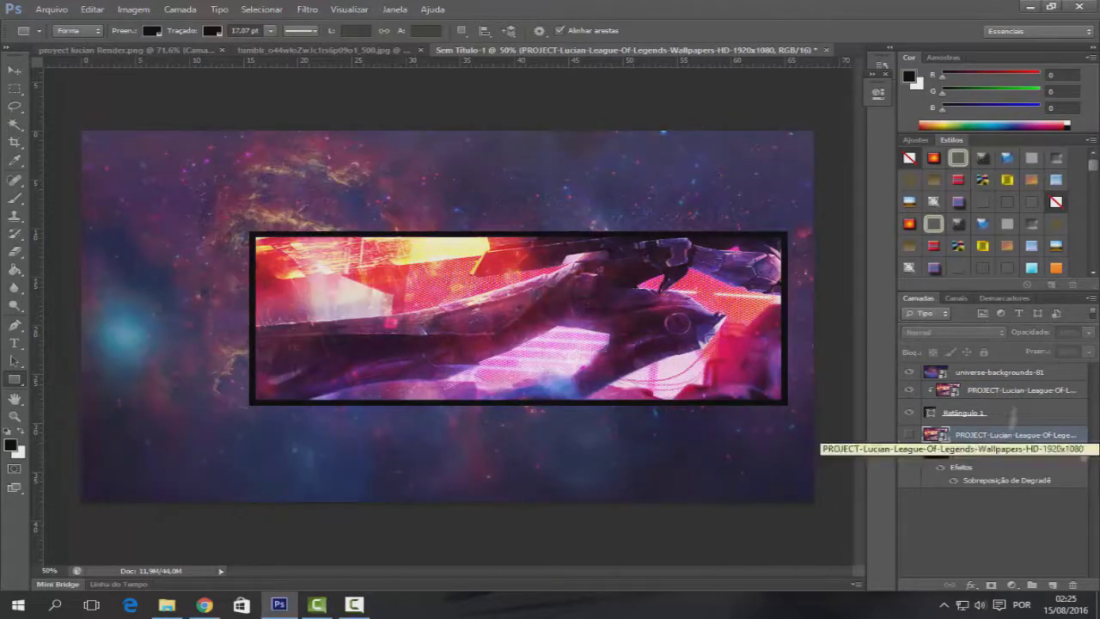
{"action": "left_click", "coordinate": [1005, 390]}
{"action": "key", "text": "ctrl+t"}
{"action": "left_click_drag", "start_coordinate": [430, 344], "coordinate": [447, 327]}
{"action": "key", "text": "Return"}
Step: Put the full wallpaper back under the rectangle and readjust the clipped copy
{"action": "left_click_drag", "start_coordinate": [945, 391], "coordinate": [913, 400]}
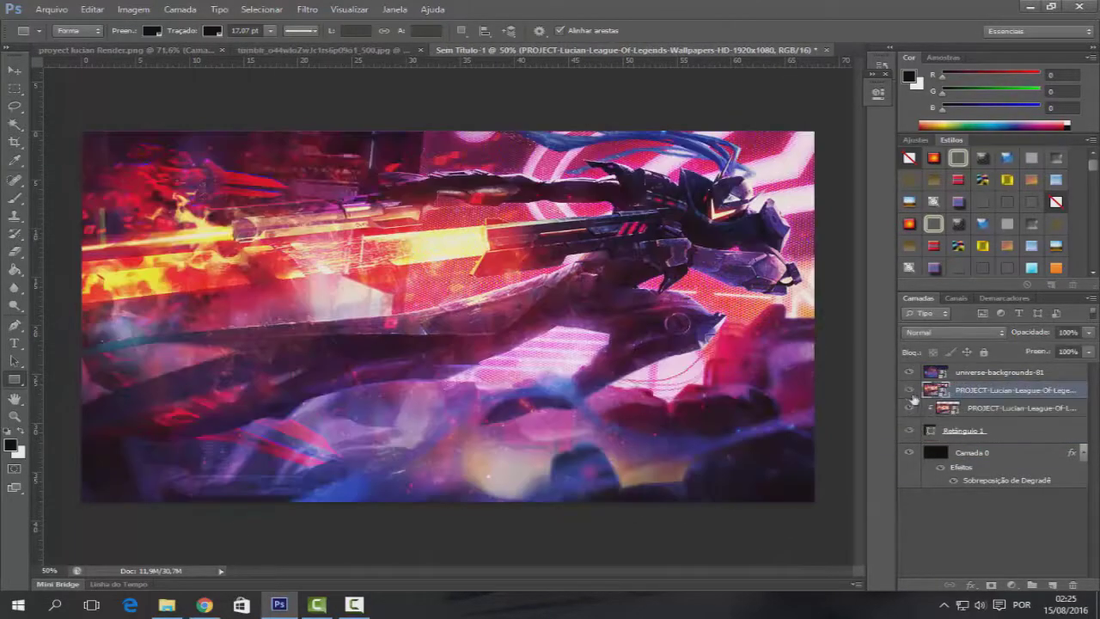
{"action": "left_click_drag", "start_coordinate": [1015, 390], "coordinate": [1014, 440]}
{"action": "right_click", "coordinate": [1066, 390]}
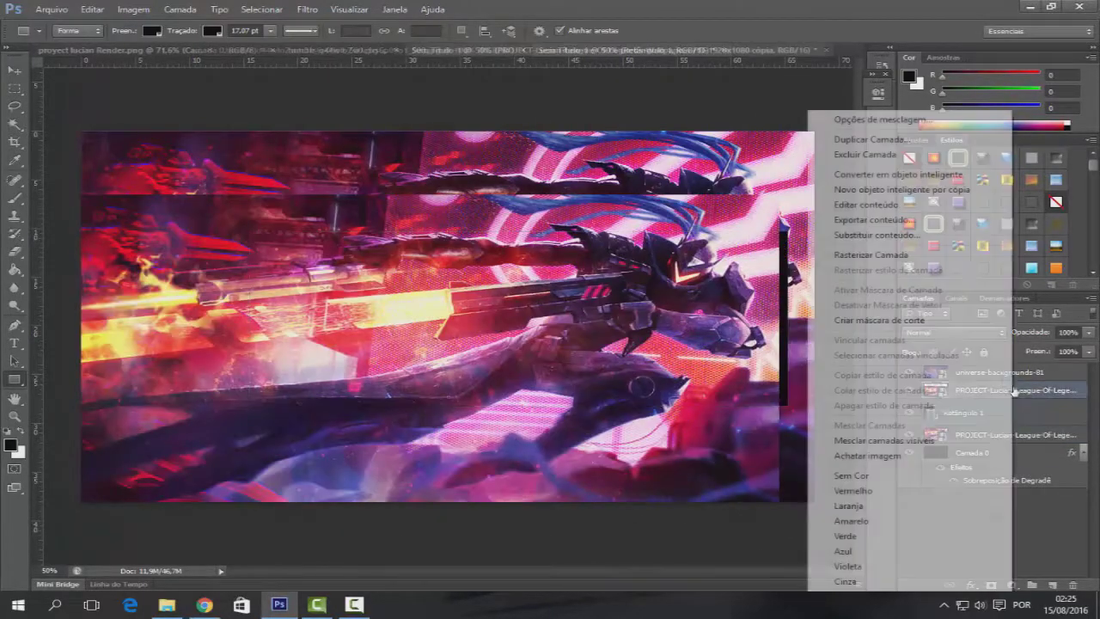
{"action": "left_click", "coordinate": [859, 343]}
{"action": "key", "text": "ctrl+t"}
{"action": "key", "text": "Return"}
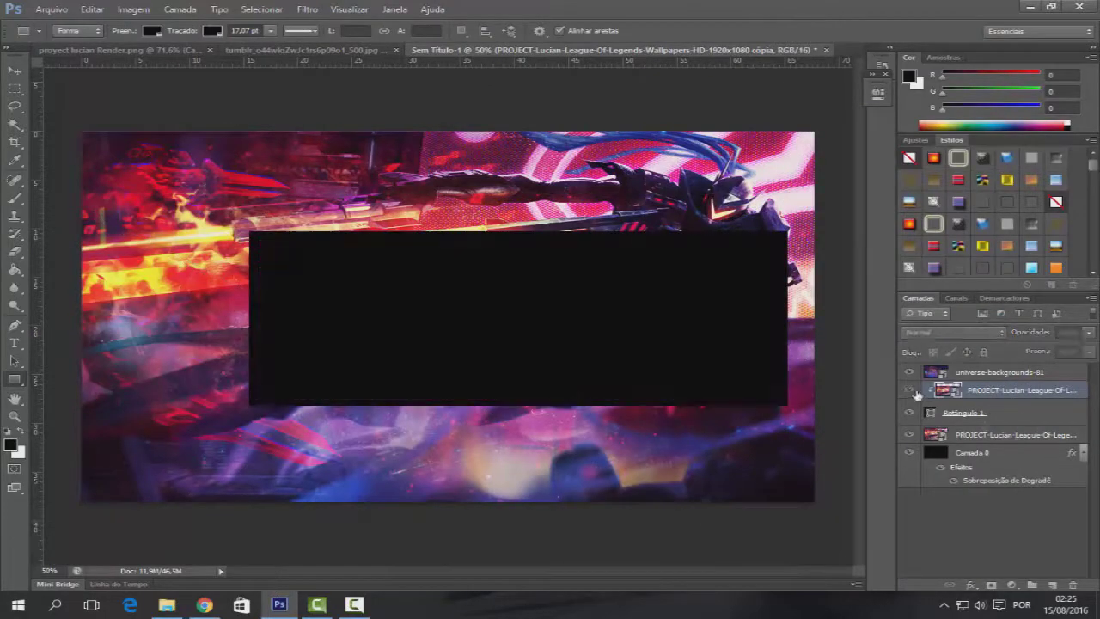
Step: Set the lower full wallpaper layer to 40% opacity
{"action": "left_click", "coordinate": [1015, 435]}
{"action": "type", "text": "40"}
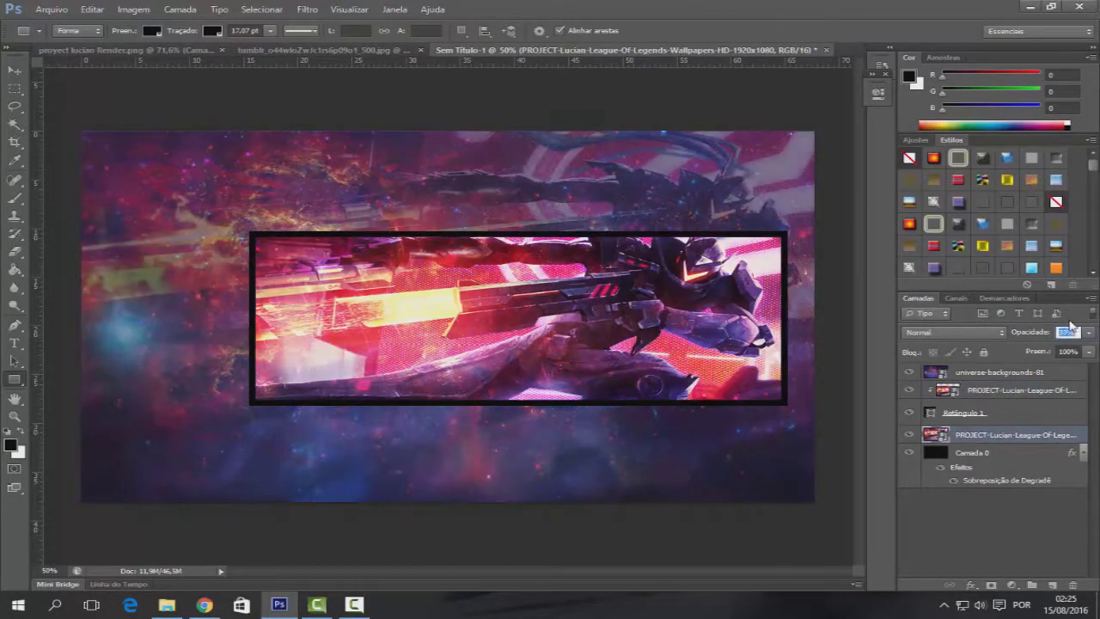
{"action": "left_click", "coordinate": [983, 423]}
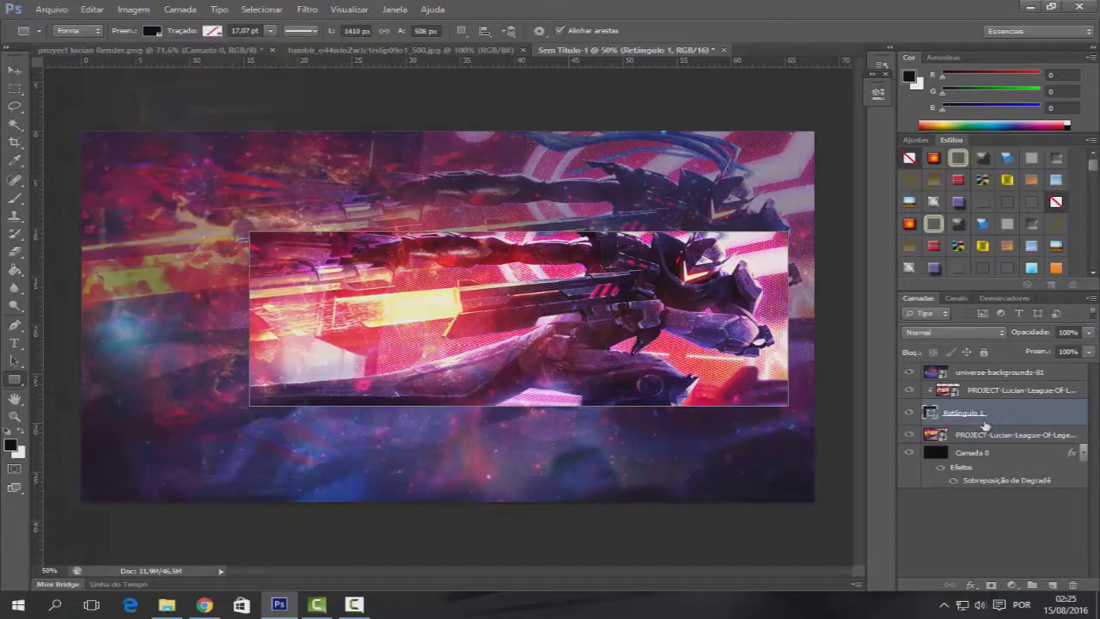
Step: Rotate the rectangle and its clipped wallpaper to tilt the panel across the banner
{"action": "left_click", "coordinate": [974, 392], "text": "ctrl"}
{"action": "key", "text": "ctrl+t"}
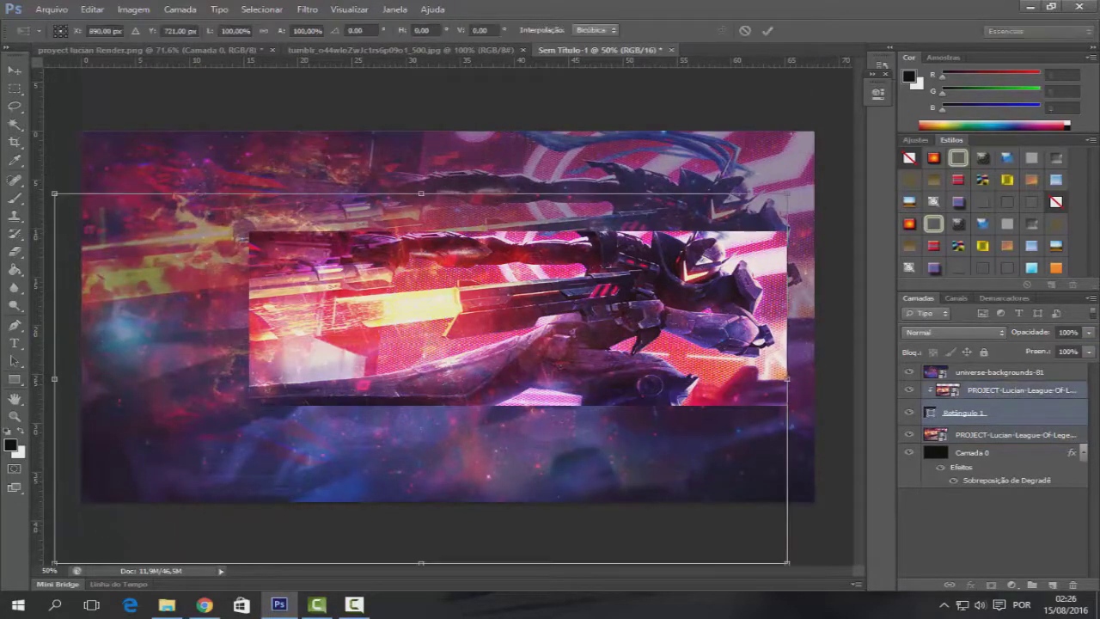
{"action": "mouse_move", "coordinate": [550, 318]}
{"action": "left_mouse_down"}
{"action": "mouse_move", "coordinate": [675, 352]}
{"action": "mouse_move", "coordinate": [851, 481]}
{"action": "left_mouse_up"}
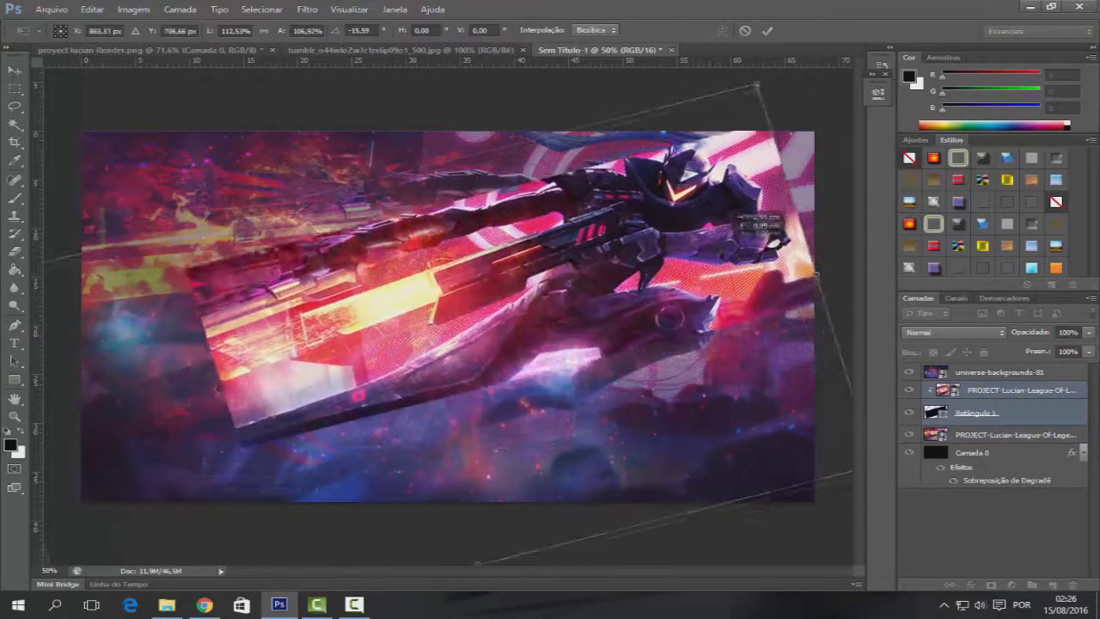
{"action": "left_click", "coordinate": [52, 9]}
{"action": "key", "text": "Return"}
Step: Give the panel a black 5 pt stroke
{"action": "left_click", "coordinate": [212, 31]}
{"action": "left_click", "coordinate": [175, 58]}
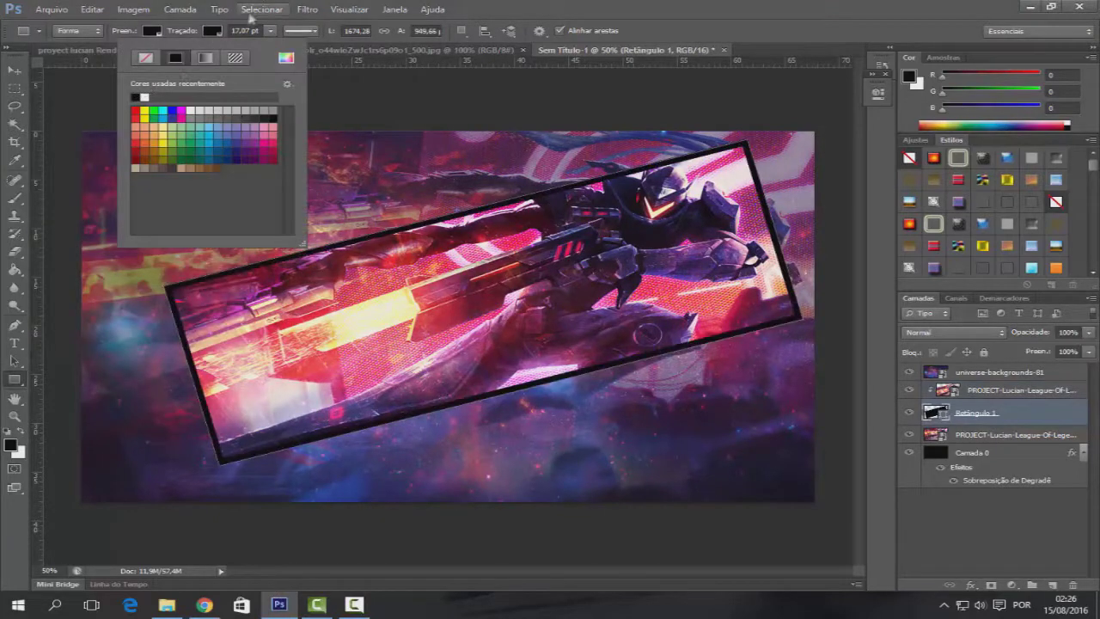
{"action": "left_click", "coordinate": [287, 83]}
{"action": "key", "text": "Escape"}
{"action": "left_click", "coordinate": [213, 30]}
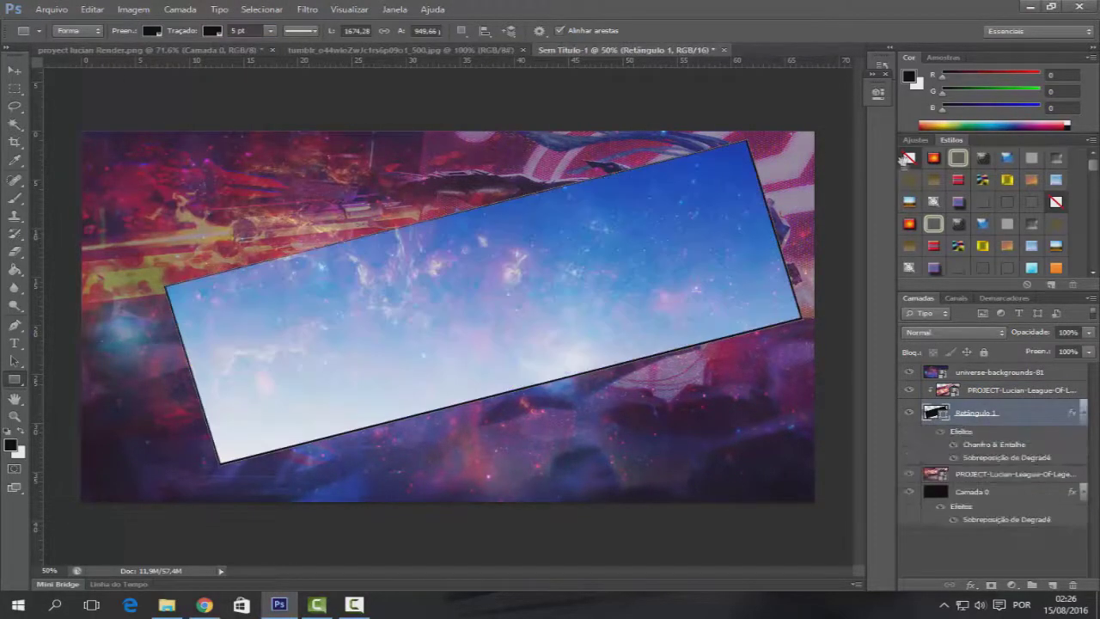
Step: Begin placing a file and open the folder list
{"action": "left_click", "coordinate": [52, 9]}
{"action": "left_click", "coordinate": [60, 232]}
{"action": "left_click", "coordinate": [473, 72]}
Step: Place the Effects Nébulas (4) image from the Hartz GFX Mega Pack
{"action": "left_click", "coordinate": [449, 352]}
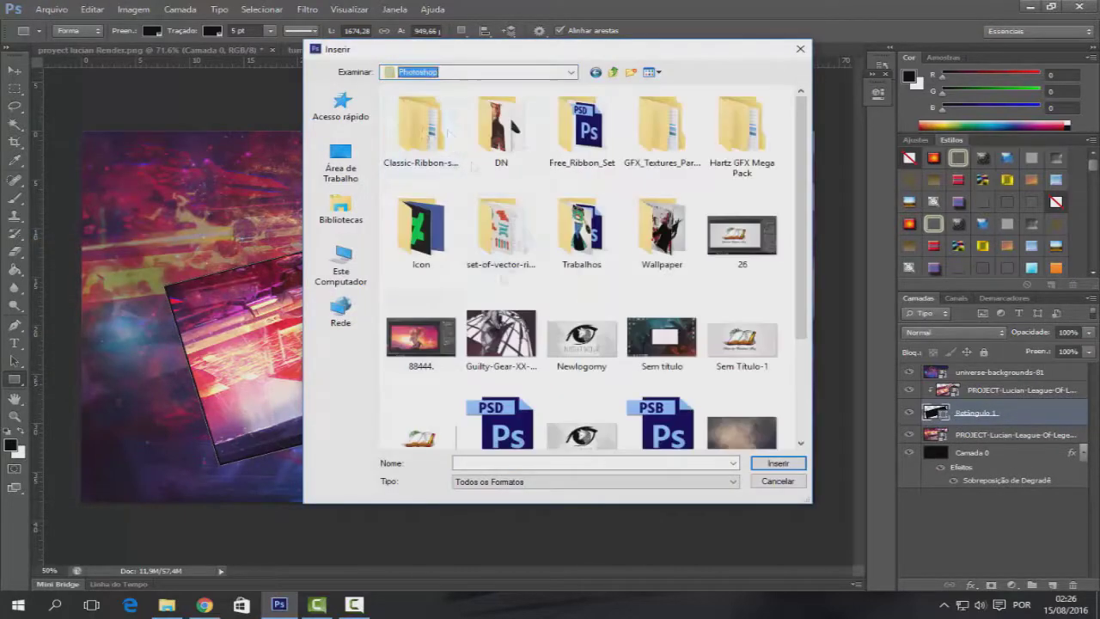
{"action": "double_click", "coordinate": [741, 129]}
{"action": "double_click", "coordinate": [454, 115]}
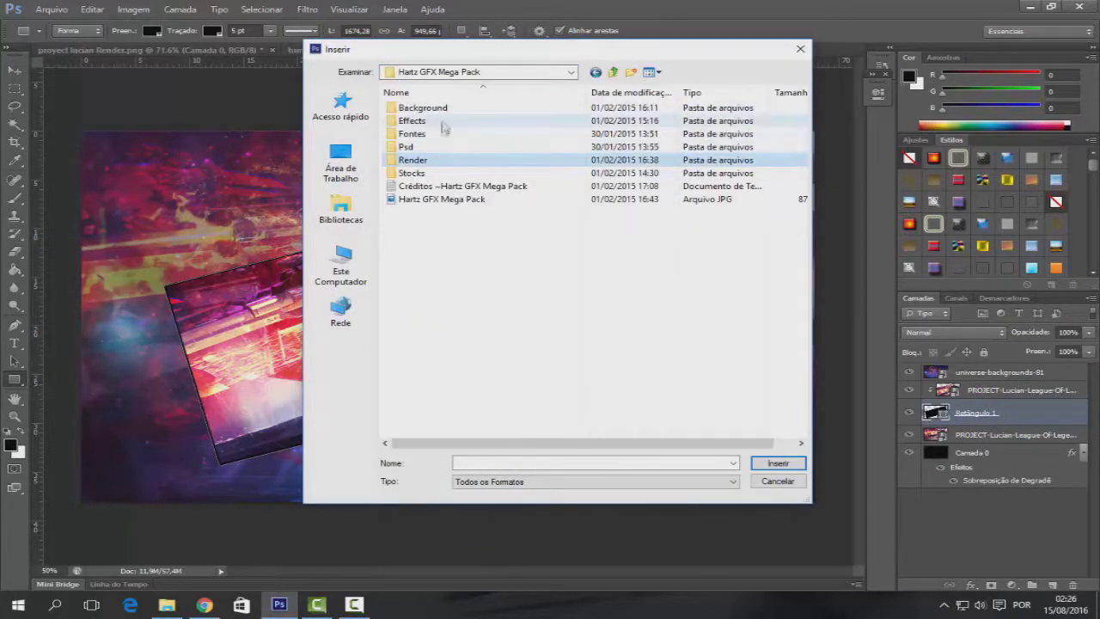
{"action": "double_click", "coordinate": [447, 155]}
{"action": "double_click", "coordinate": [506, 167]}
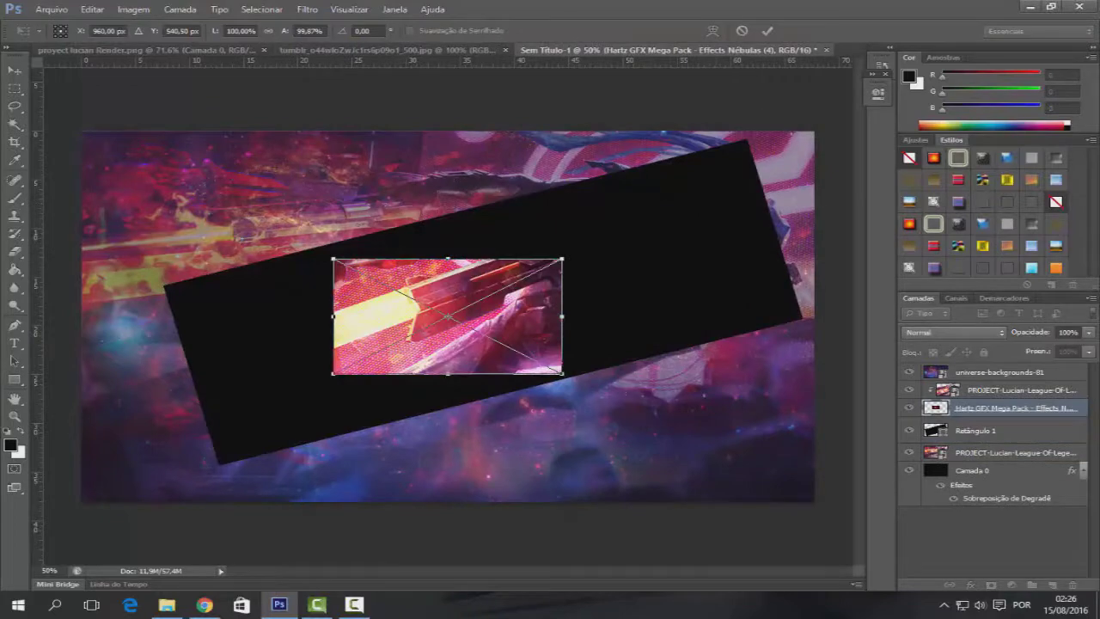
{"action": "left_click", "coordinate": [771, 32]}
Step: Clip the Lucian wallpaper layer into the tilted rectangle
{"action": "left_click", "coordinate": [953, 332]}
{"action": "right_click", "coordinate": [1014, 409]}
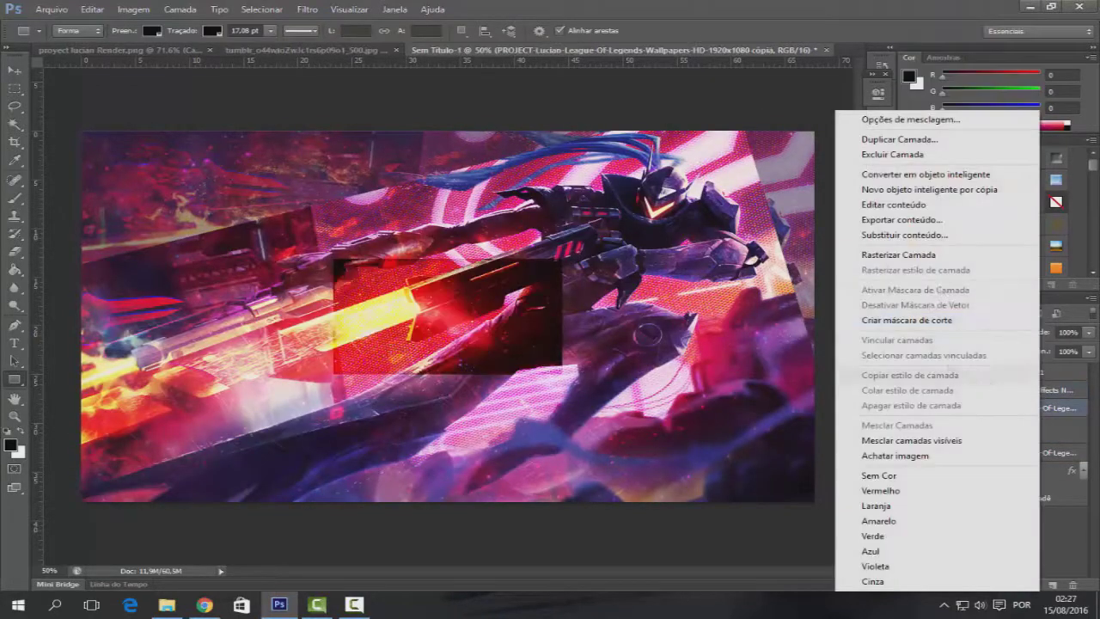
{"action": "left_click", "coordinate": [909, 319]}
Step: Clip the nebula into the panel and scale it up to cover it
{"action": "left_click", "coordinate": [1002, 391]}
{"action": "key", "text": "ctrl+t"}
{"action": "left_click_drag", "start_coordinate": [559, 374], "coordinate": [731, 153]}
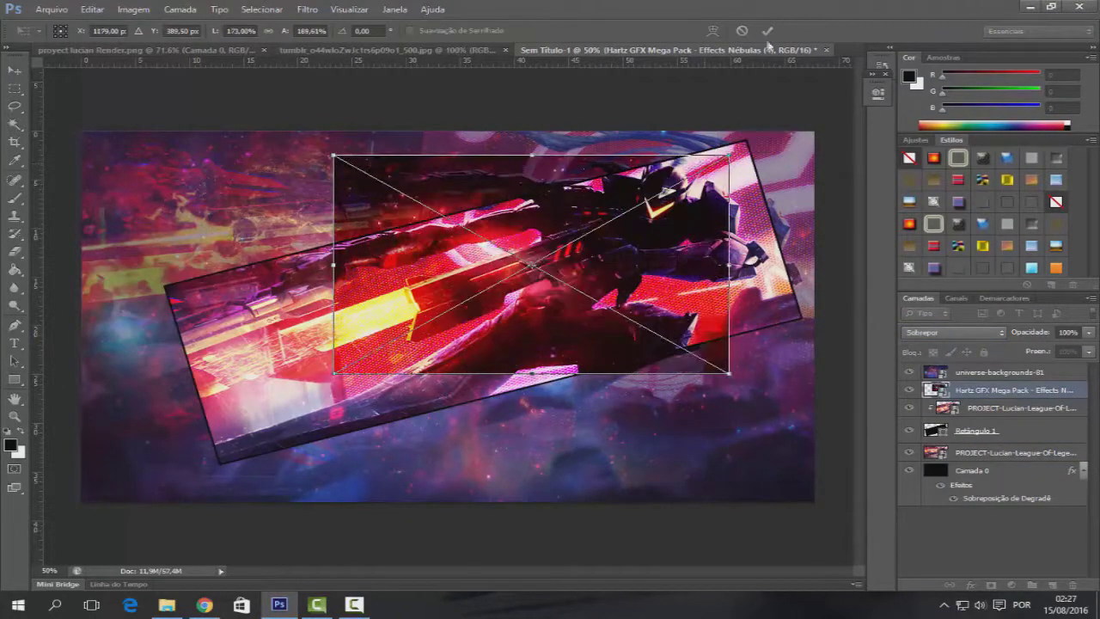
{"action": "key", "text": "Return"}
{"action": "right_click", "coordinate": [1004, 391]}
{"action": "left_click", "coordinate": [865, 320]}
{"action": "key", "text": "ctrl+t"}
{"action": "mouse_move", "coordinate": [331, 374]}
{"action": "left_mouse_down"}
{"action": "mouse_move", "coordinate": [179, 488]}
{"action": "mouse_move", "coordinate": [127, 509]}
{"action": "left_mouse_up"}
{"action": "key", "text": "Return"}
Step: Set the universe-backgrounds-81 galaxy layer to 80% opacity
{"action": "key", "text": "u"}
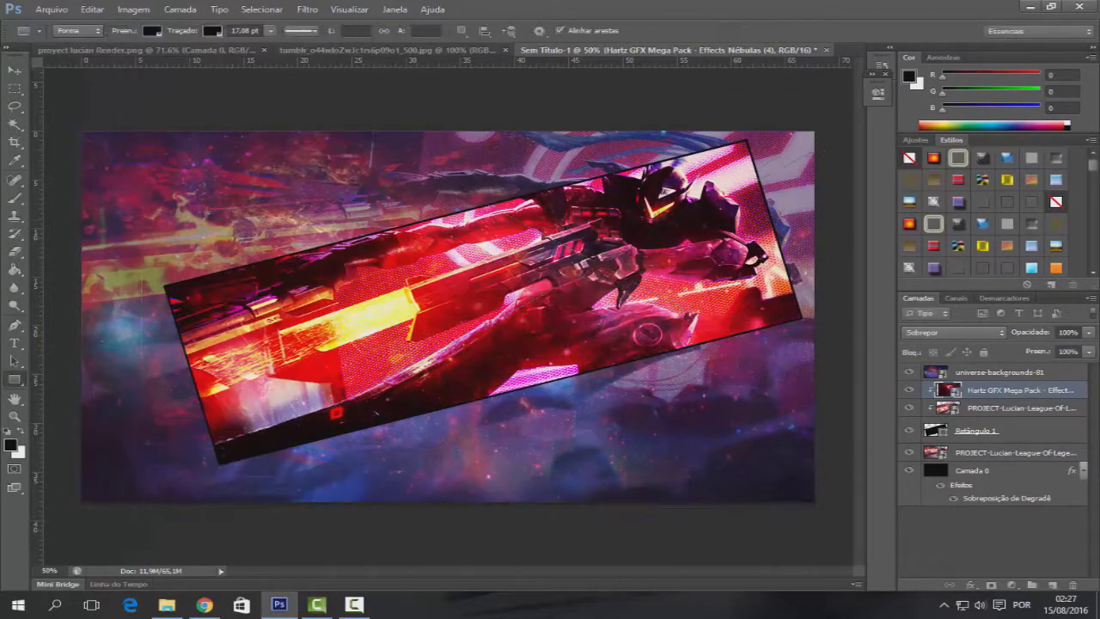
{"action": "left_click", "coordinate": [998, 373]}
{"action": "key", "text": "8"}
{"action": "left_click", "coordinate": [1014, 452]}
{"action": "left_click", "coordinate": [307, 9]}
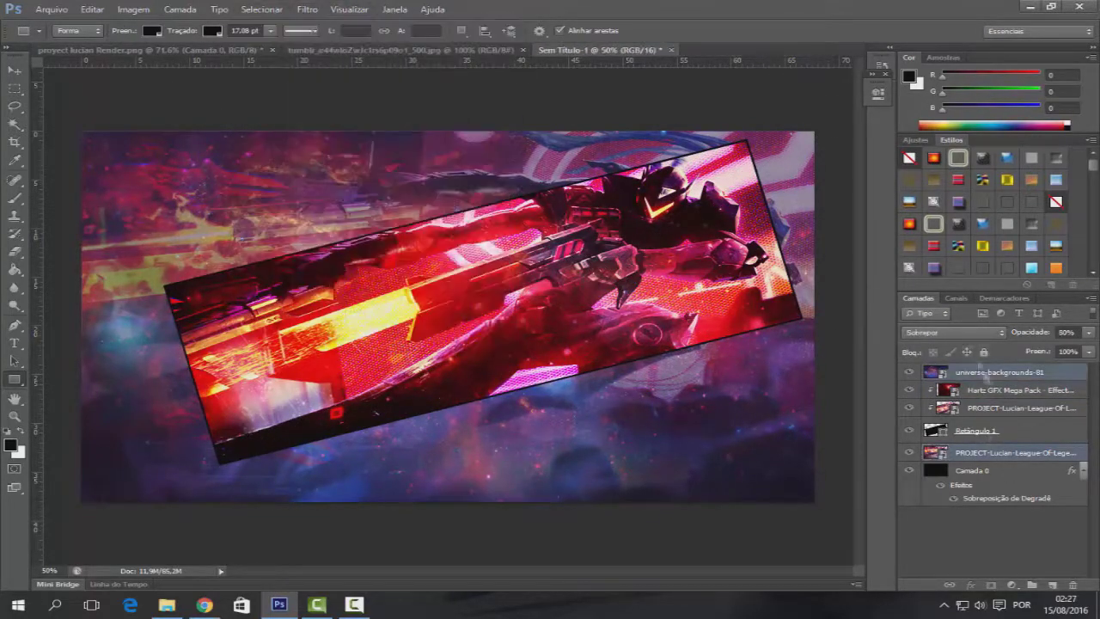
Step: Apply Gaussian Blur to the background Lucian wallpaper and the galaxy layer
{"action": "left_click", "coordinate": [559, 283]}
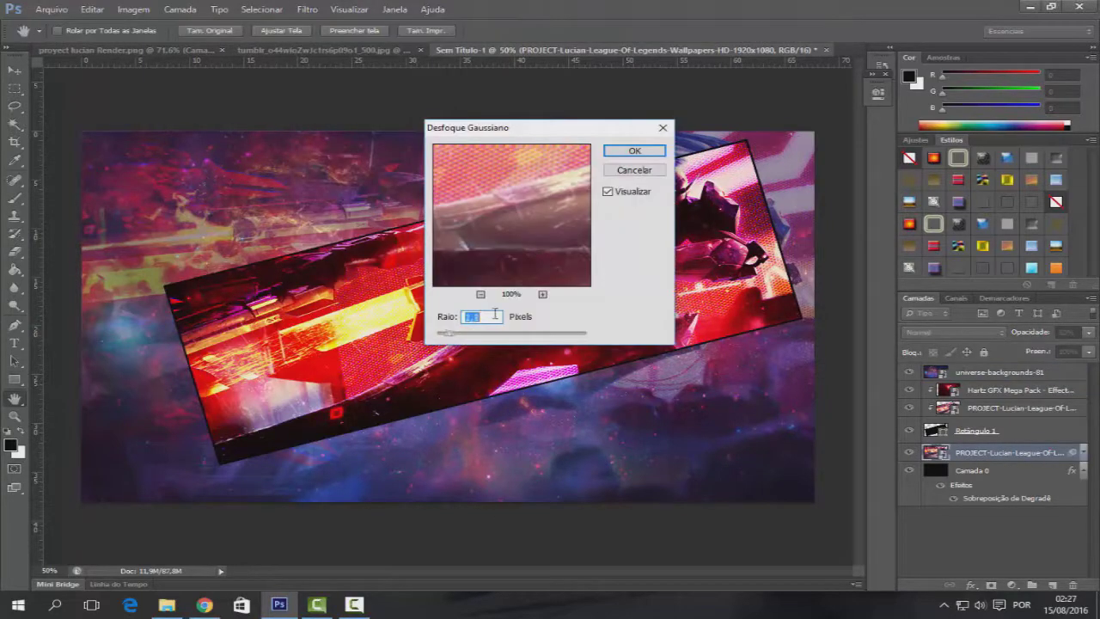
{"action": "left_click", "coordinate": [636, 150]}
{"action": "left_click", "coordinate": [998, 372]}
{"action": "left_click", "coordinate": [307, 9]}
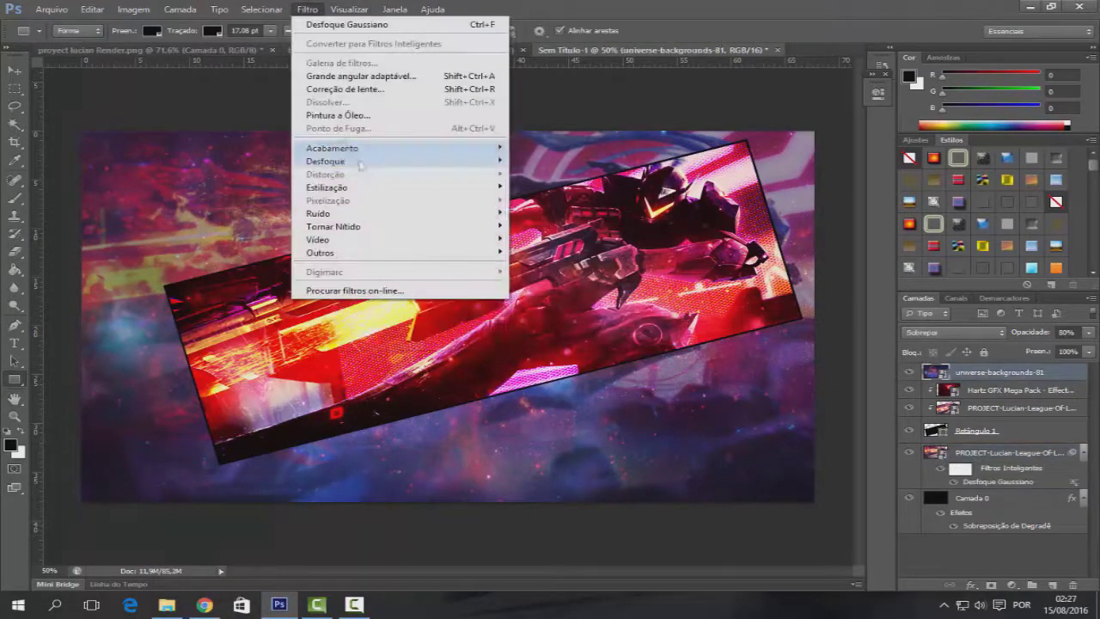
{"action": "left_click", "coordinate": [563, 283]}
{"action": "left_click", "coordinate": [634, 151]}
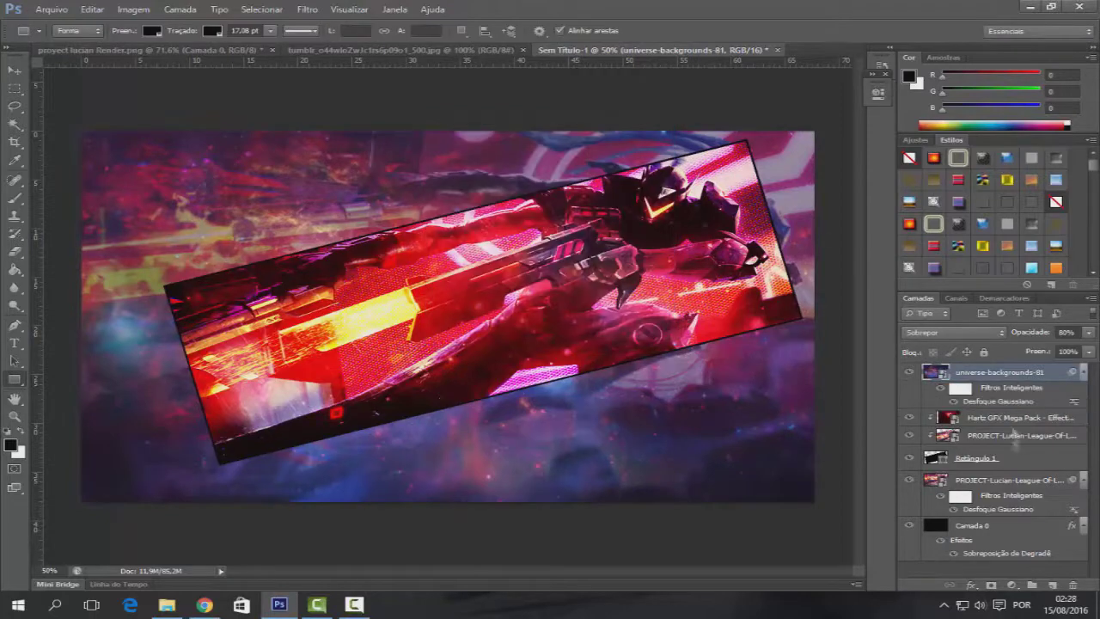
Step: Scale up the tilted panel layers together across the banner
{"action": "left_click", "coordinate": [976, 457]}
{"action": "left_click", "coordinate": [1019, 417], "text": "shift"}
{"action": "key", "text": "ctrl+t"}
{"action": "key", "text": "ctrl+0"}
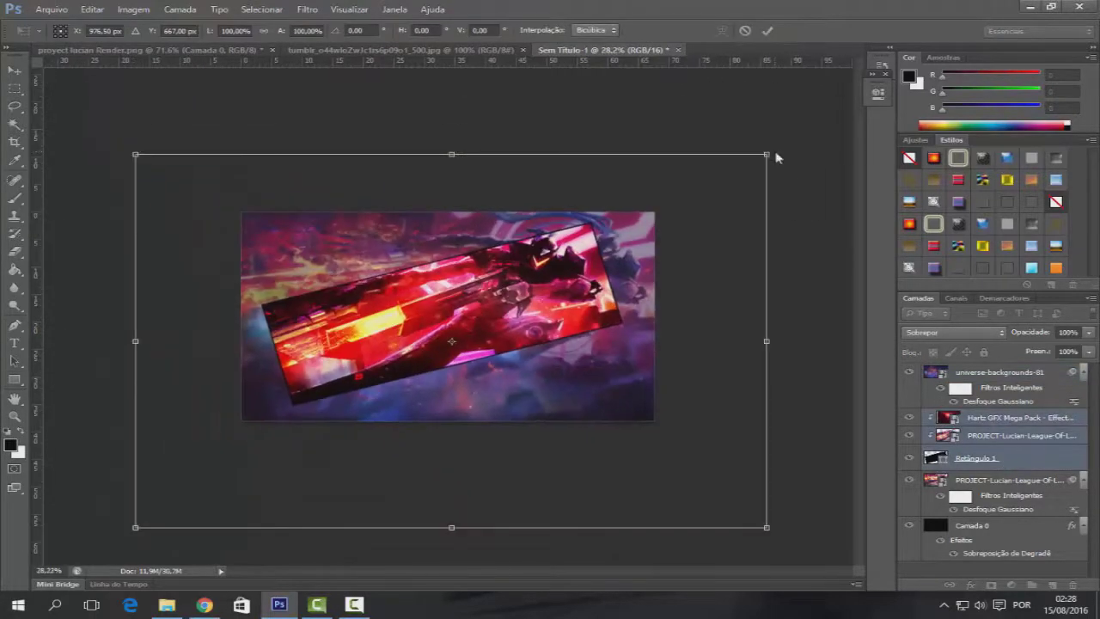
{"action": "left_click_drag", "start_coordinate": [448, 351], "coordinate": [473, 355]}
{"action": "key", "text": "Return"}
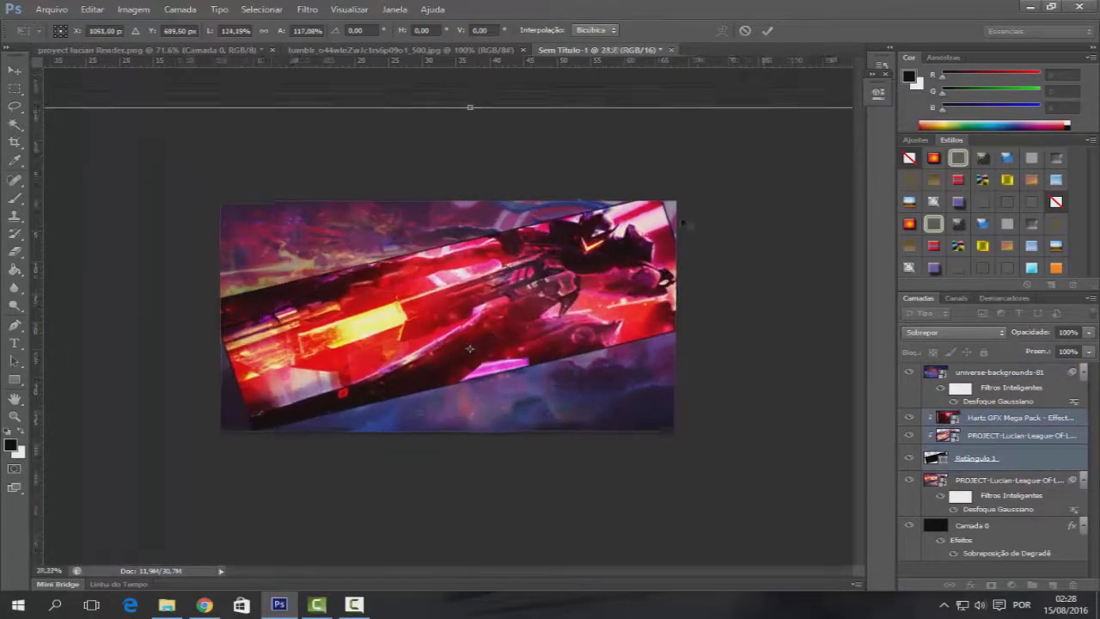
{"action": "scroll", "coordinate": [474, 355], "scroll_direction": "up", "scroll_amount": 2}
{"action": "key", "text": "u"}
{"action": "scroll", "coordinate": [474, 355], "scroll_direction": "up", "scroll_amount": 1}
{"action": "left_click", "coordinate": [52, 9]}
Step: Place the tumblr Lucian character art into the banner
{"action": "left_click", "coordinate": [69, 237]}
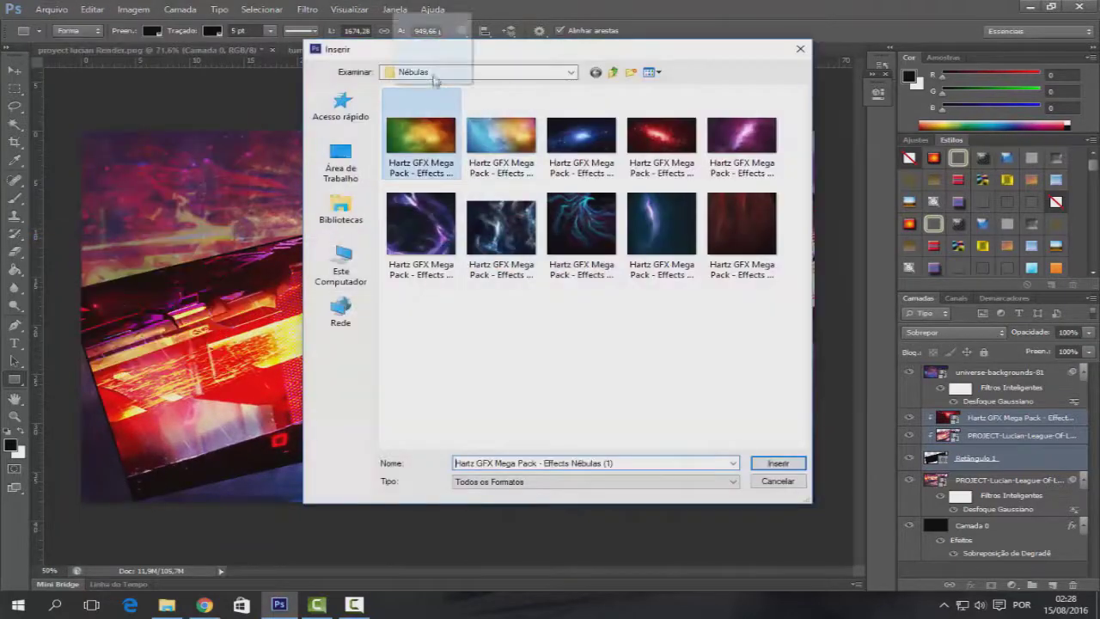
{"action": "double_click", "coordinate": [581, 125]}
{"action": "scroll", "coordinate": [520, 331], "scroll_direction": "down", "scroll_amount": 1}
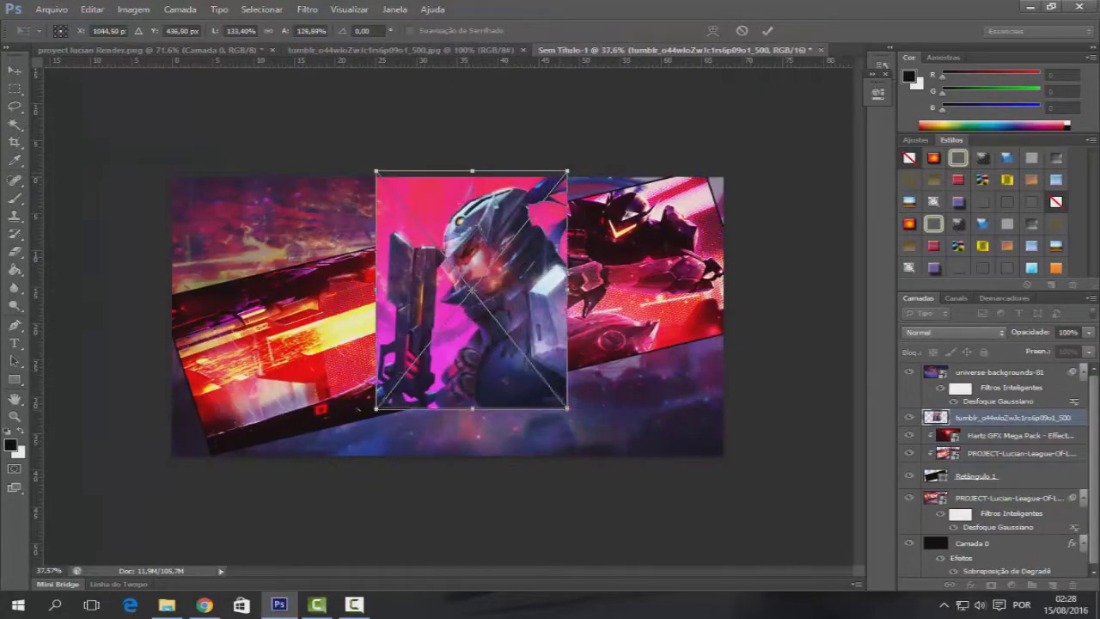
{"action": "key", "text": "Return"}
Step: Remove the character art's pink background using Quick Selection and Delete
{"action": "key", "text": "w"}
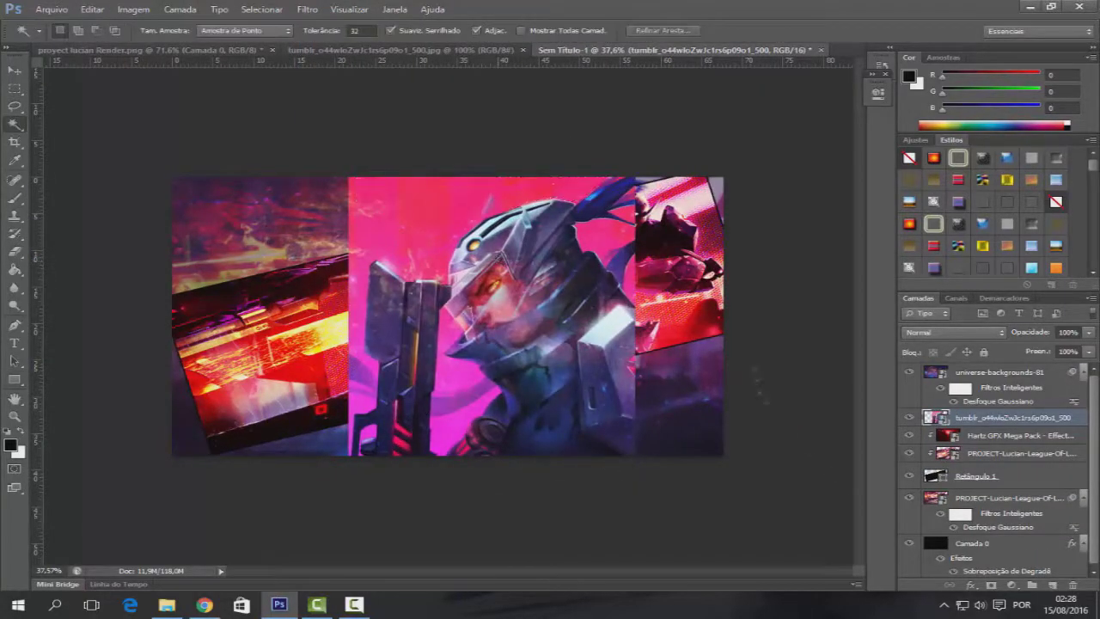
{"action": "right_click", "coordinate": [14, 125]}
{"action": "left_click", "coordinate": [95, 123]}
{"action": "left_click", "coordinate": [425, 225]}
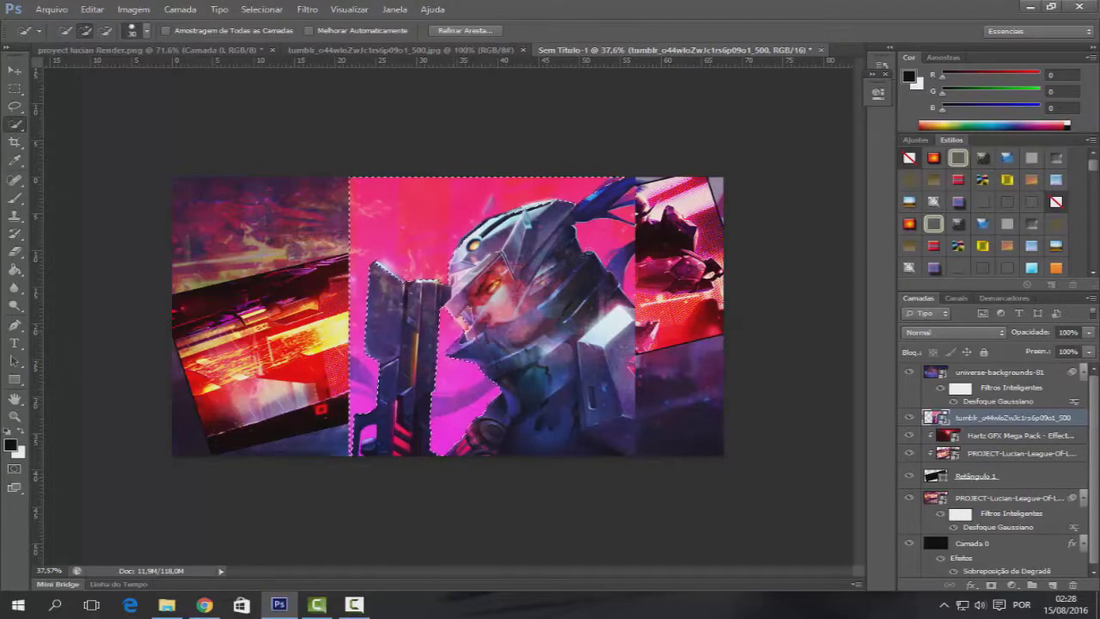
{"action": "key", "text": "Delete"}
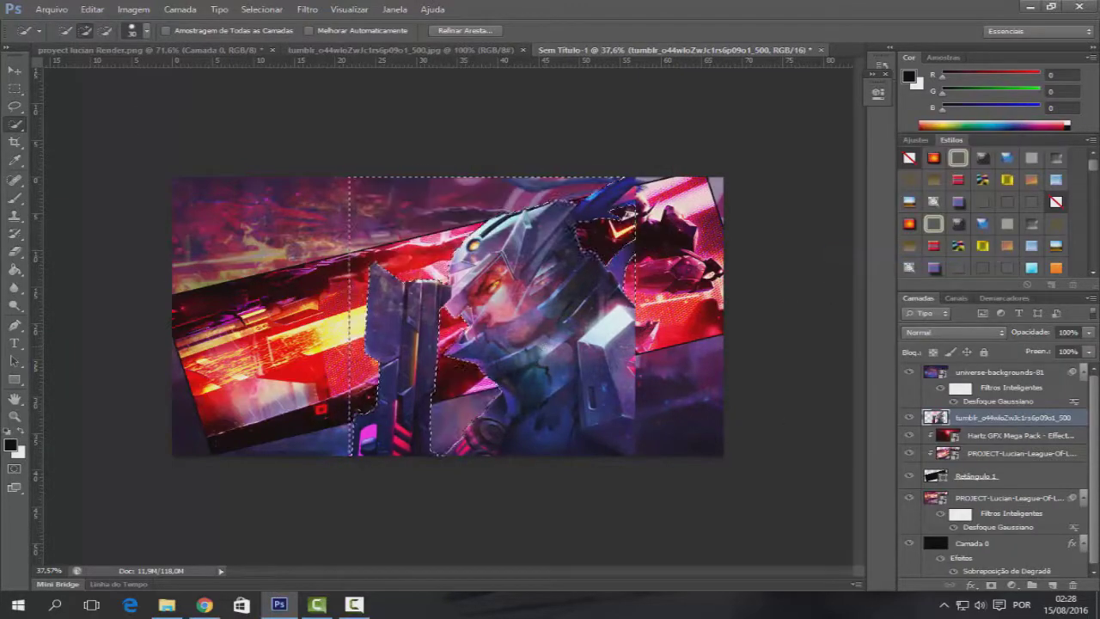
{"action": "right_click", "coordinate": [497, 153]}
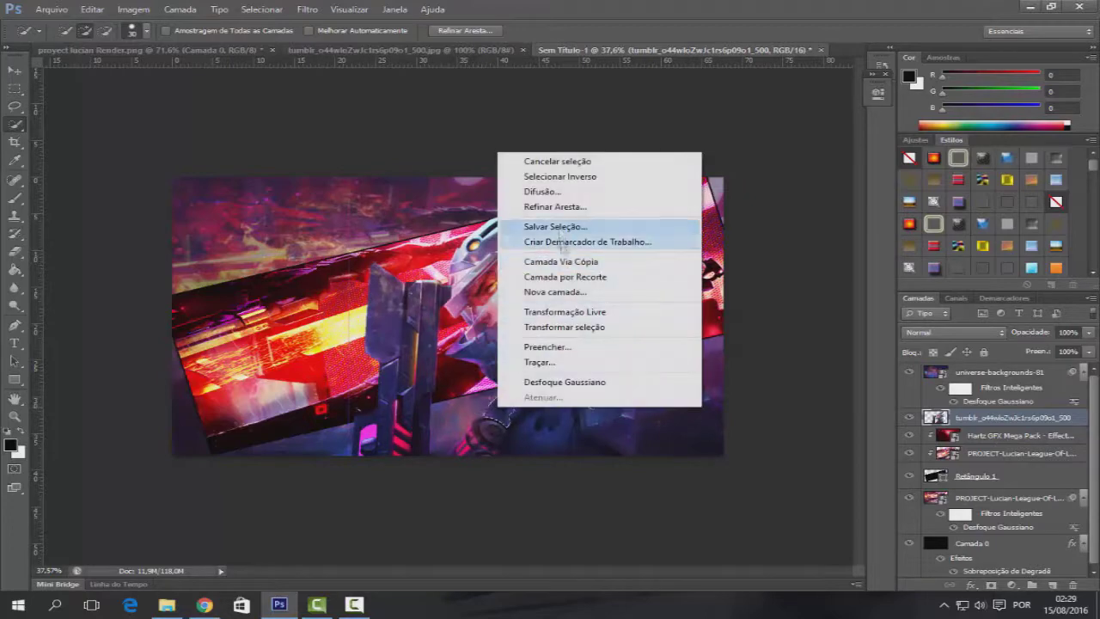
{"action": "left_click", "coordinate": [533, 163]}
Step: Enlarge the character art and move it to the right side of the banner
{"action": "key", "text": "ctrl+t"}
{"action": "mouse_move", "coordinate": [550, 234]}
{"action": "left_mouse_down"}
{"action": "mouse_move", "coordinate": [550, 273]}
{"action": "mouse_move", "coordinate": [580, 133]}
{"action": "left_mouse_up"}
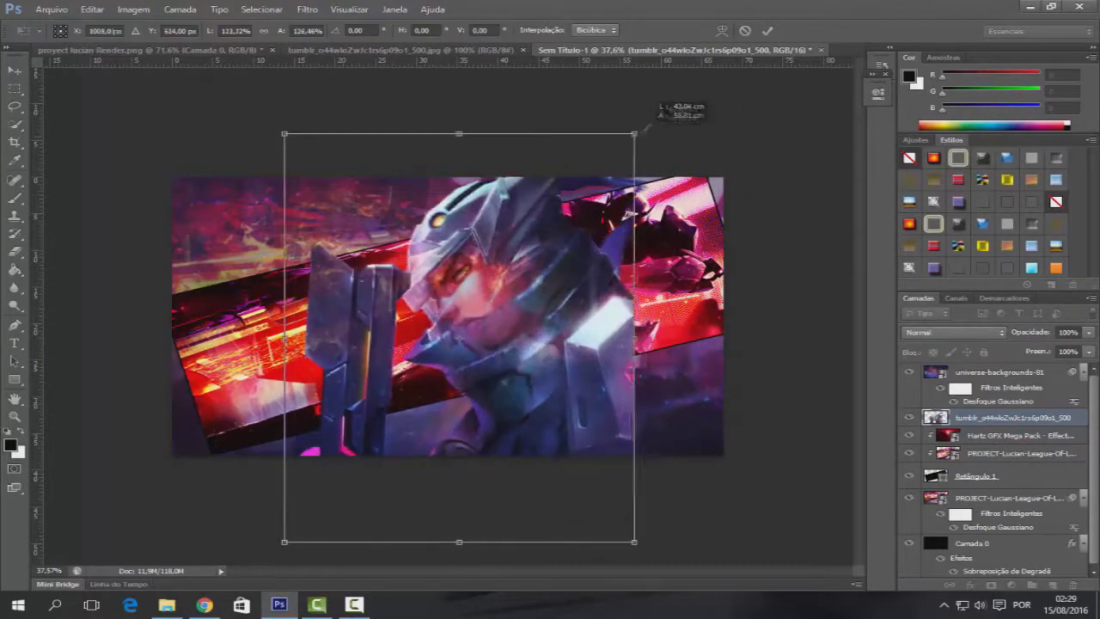
{"action": "key", "text": "Return"}
{"action": "key", "text": "e"}
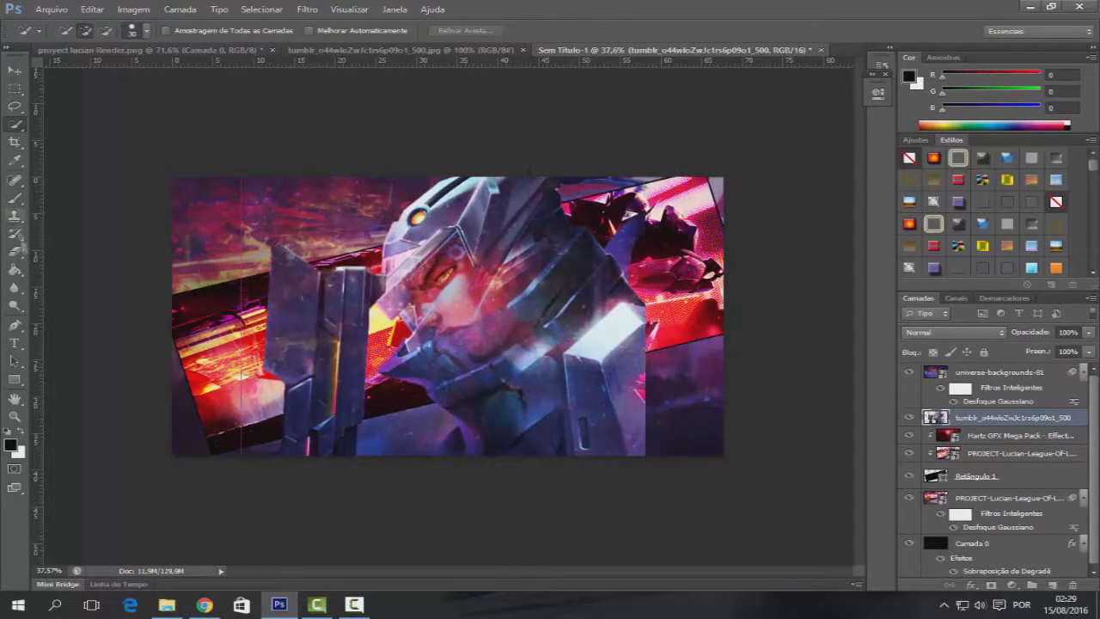
{"action": "key", "text": "ctrl+t"}
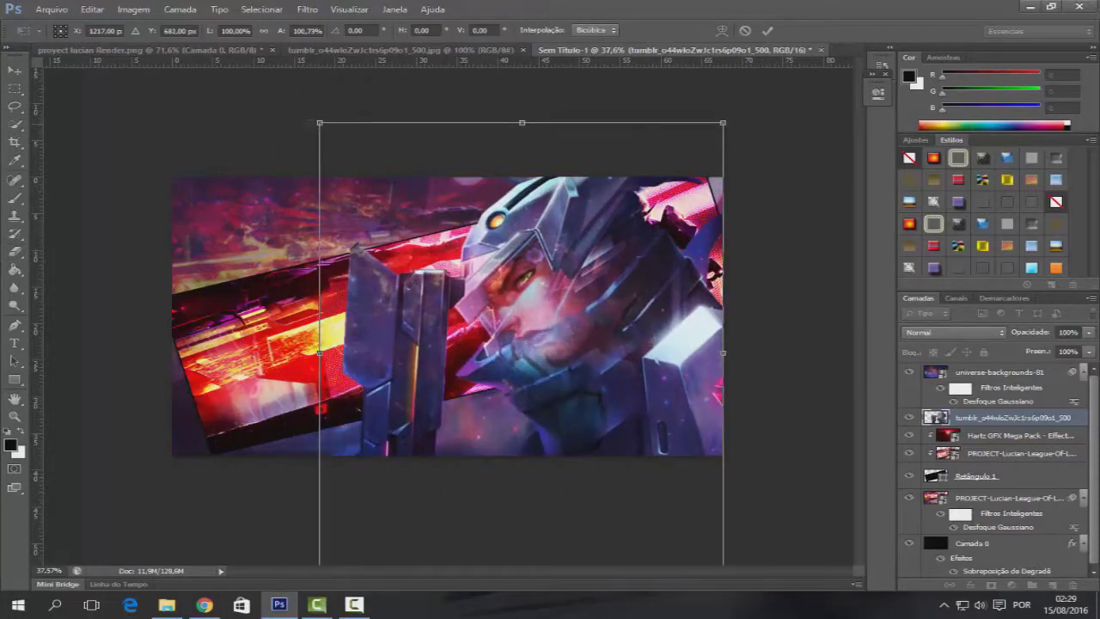
{"action": "left_click_drag", "start_coordinate": [516, 258], "coordinate": [576, 250]}
{"action": "left_click", "coordinate": [766, 31]}
Step: Move the nebula, wallpaper and rectangle panel layers to the left
{"action": "left_click", "coordinate": [1014, 435]}
{"action": "left_click", "coordinate": [976, 476], "text": "shift"}
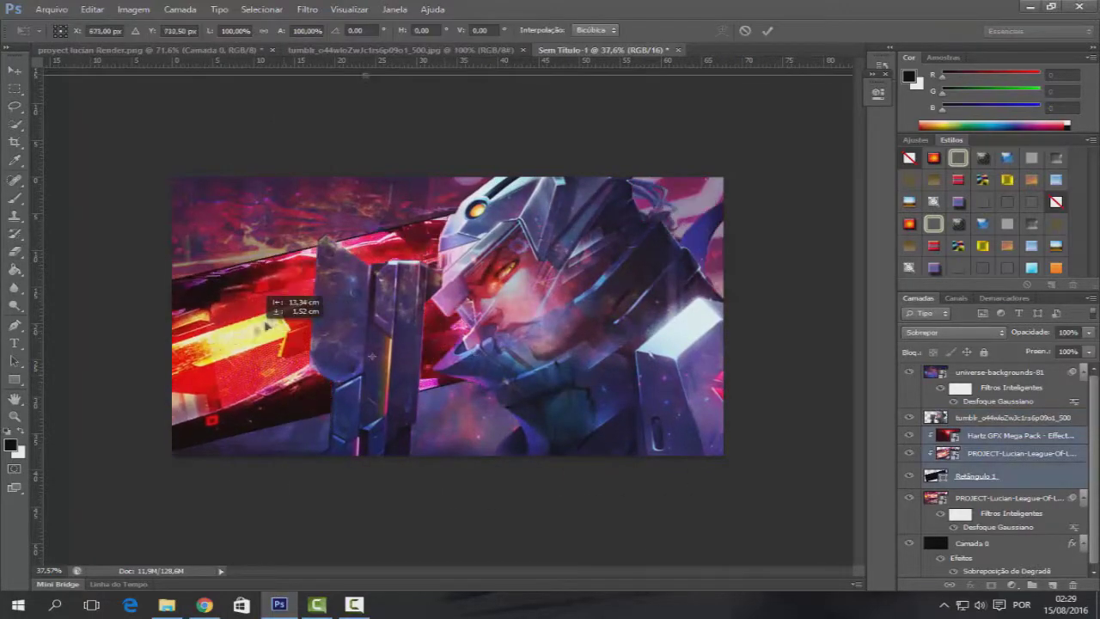
{"action": "left_click", "coordinate": [92, 9]}
{"action": "left_click", "coordinate": [131, 264]}
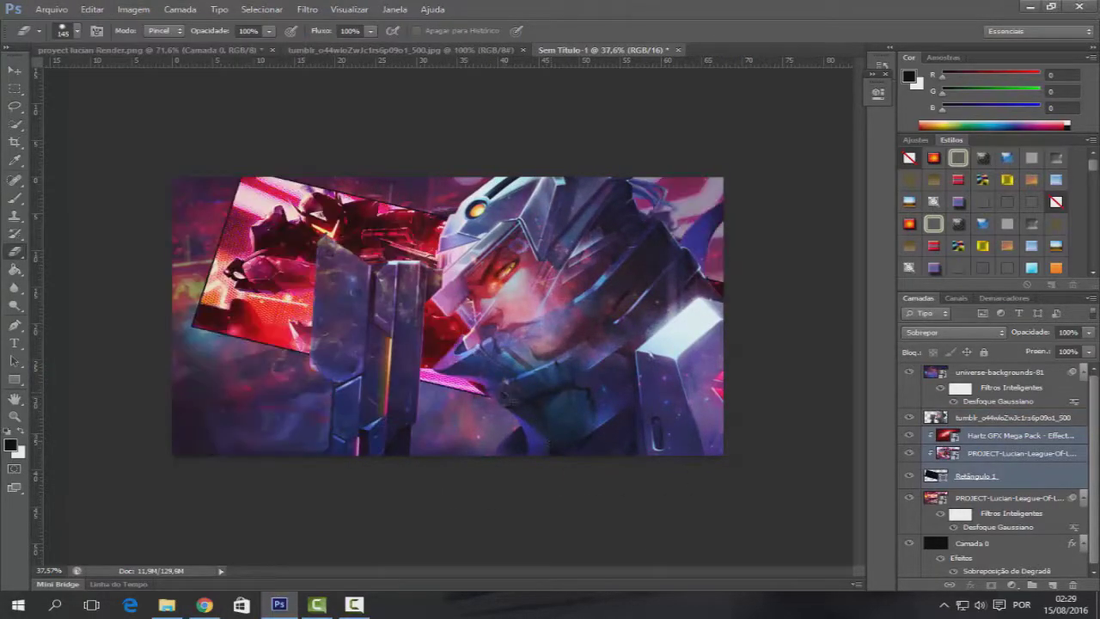
{"action": "left_click_drag", "start_coordinate": [413, 331], "coordinate": [422, 345]}
{"action": "key", "text": "Return"}
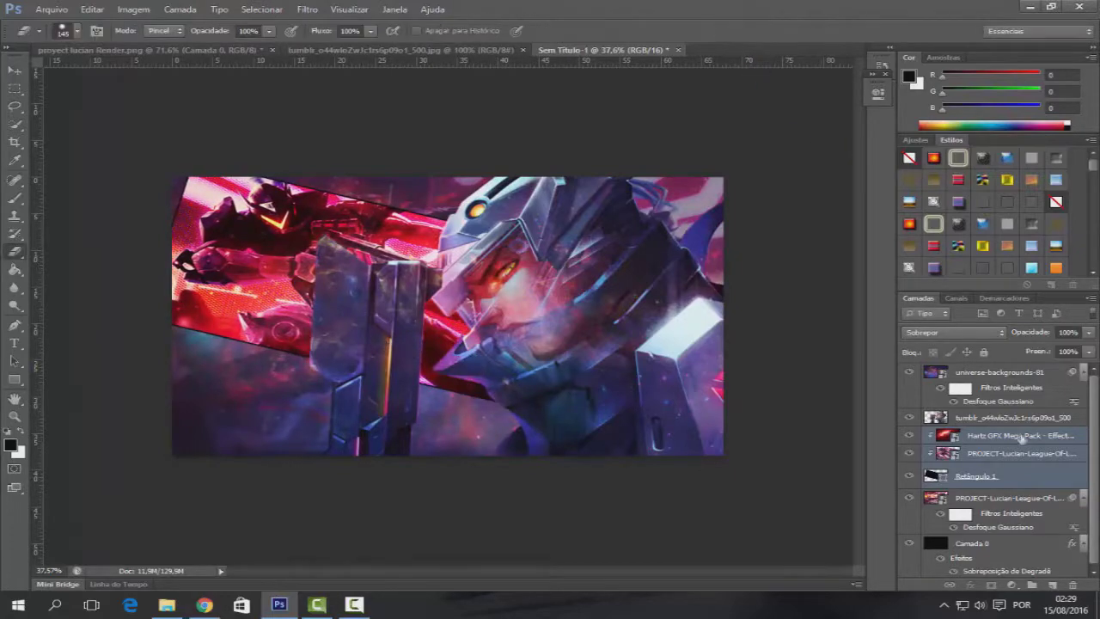
{"action": "right_click", "coordinate": [1013, 417]}
{"action": "key", "text": "Escape"}
{"action": "left_click", "coordinate": [51, 8]}
Step: Place the aurora_nebula_by_nikoladun JPG image into the banner
{"action": "left_click", "coordinate": [60, 232]}
{"action": "left_click", "coordinate": [496, 76]}
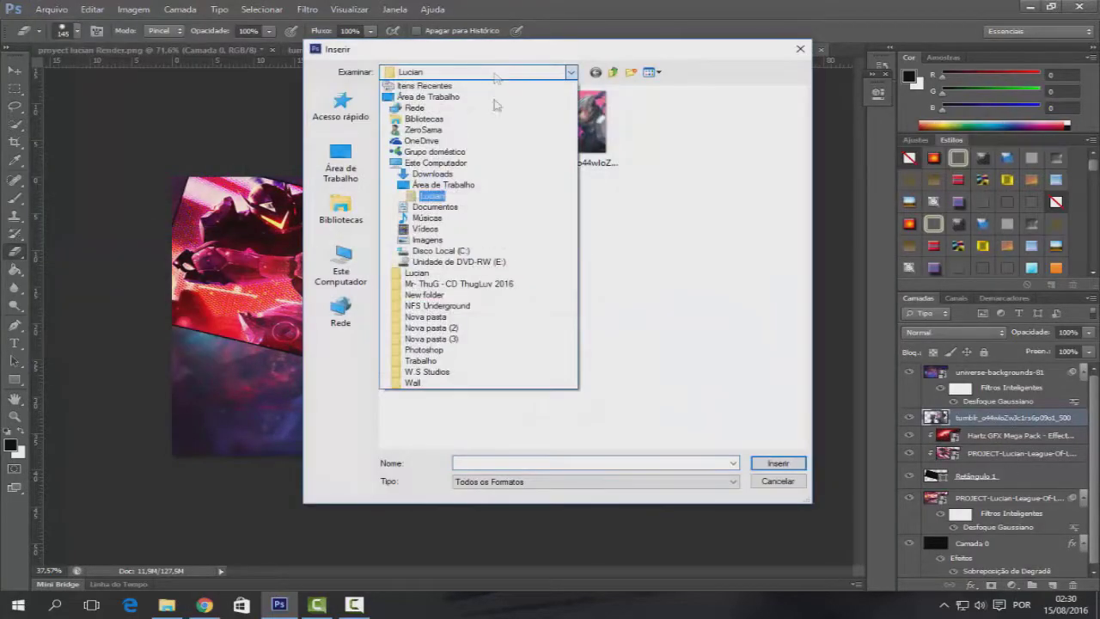
{"action": "left_click", "coordinate": [427, 372]}
{"action": "double_click", "coordinate": [736, 123]}
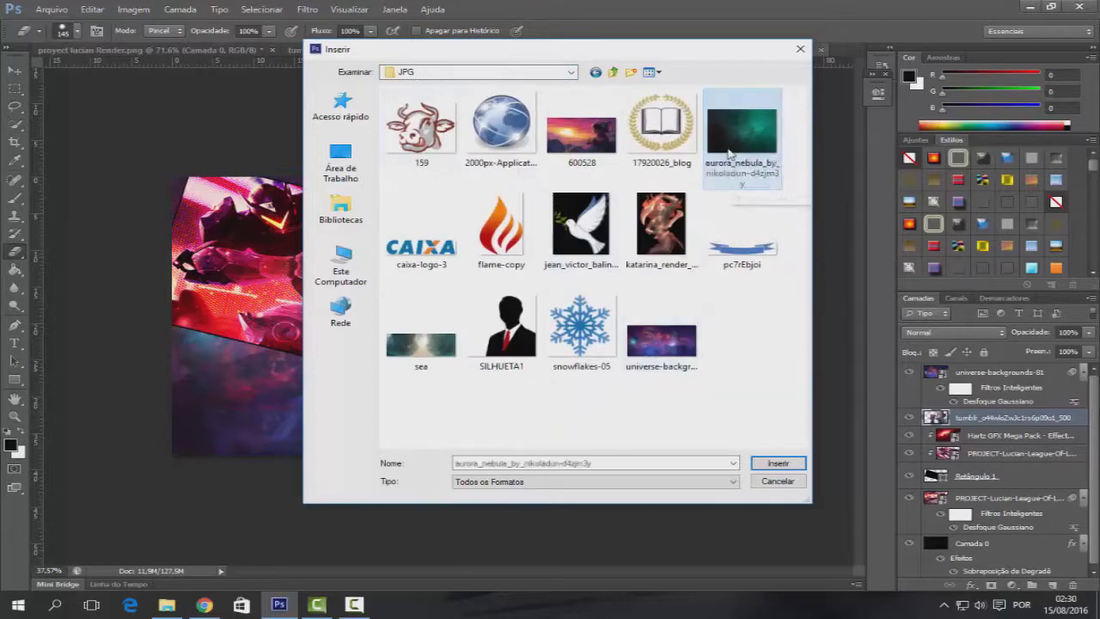
{"action": "key", "text": "Return"}
{"action": "left_click", "coordinate": [954, 331]}
{"action": "left_click", "coordinate": [954, 172]}
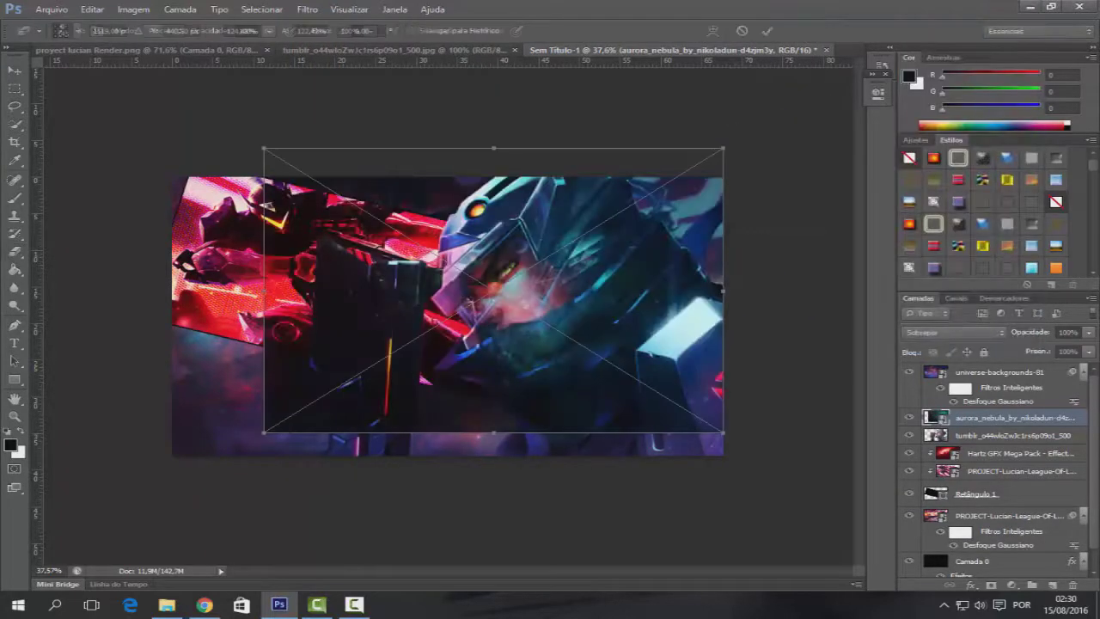
Step: Clip the aurora nebula to the character in Luz Indireta mode at 83% opacity
{"action": "right_click", "coordinate": [990, 417]}
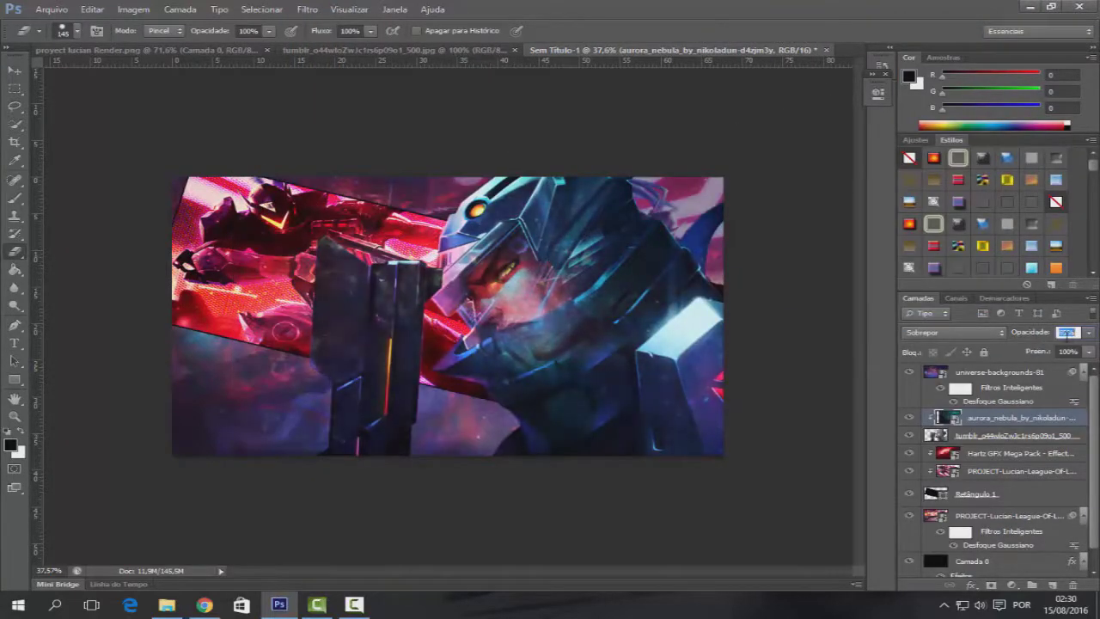
{"action": "left_click", "coordinate": [1067, 333]}
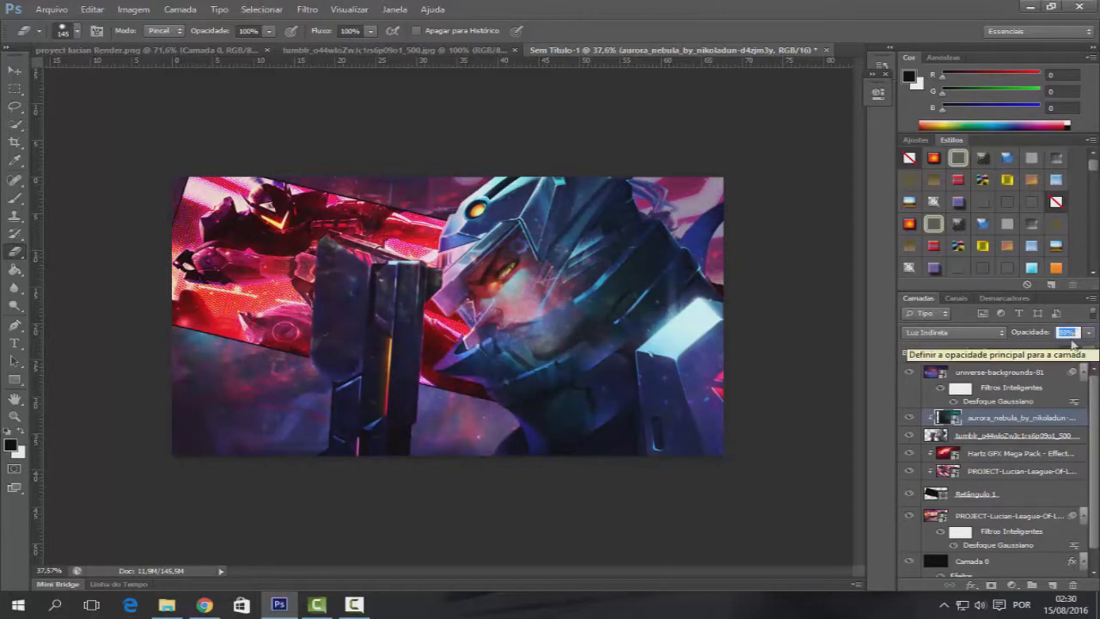
{"action": "type", "text": "83"}
{"action": "key", "text": "Return"}
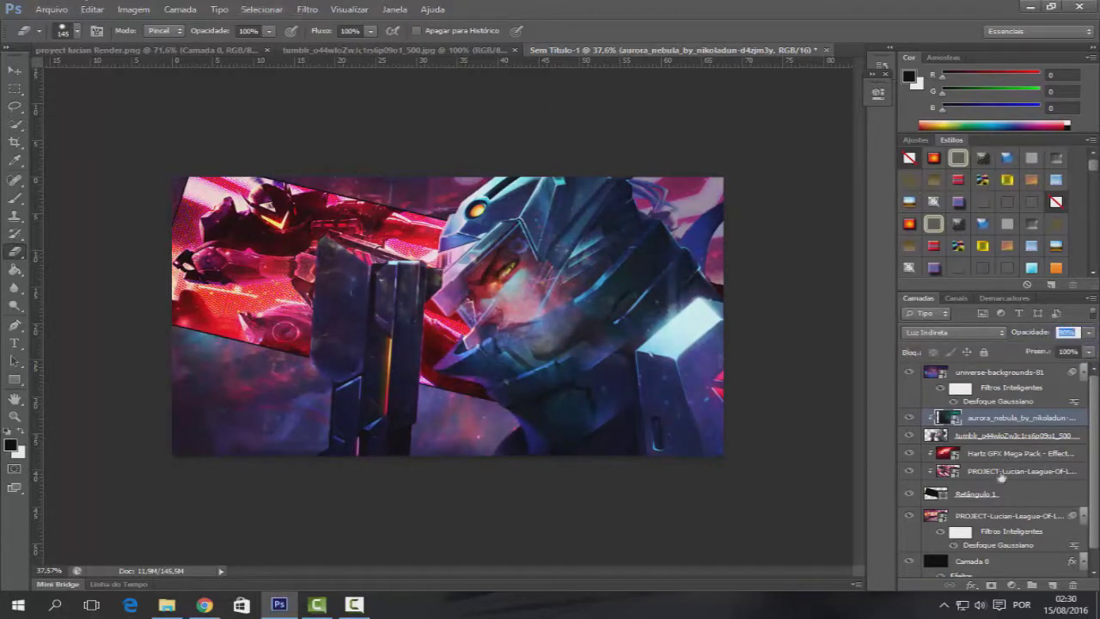
Step: Select the PROJECT-Lucian wallpaper layer and choose the Lens Flare render filter
{"action": "left_click", "coordinate": [1023, 471]}
{"action": "left_click", "coordinate": [307, 8]}
{"action": "left_click", "coordinate": [567, 189]}
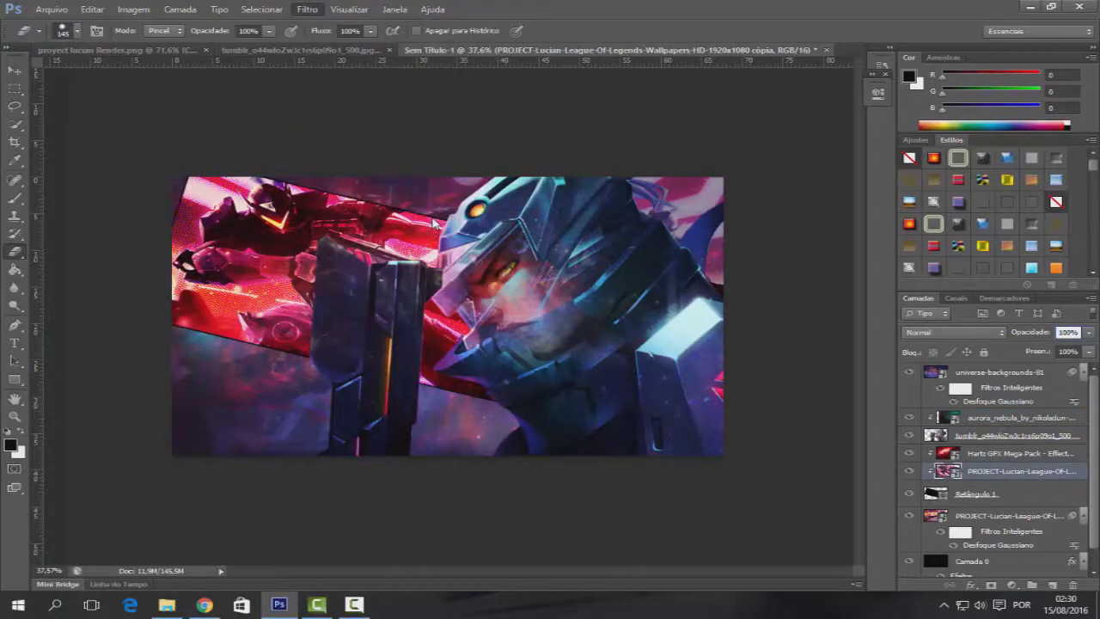
Step: Apply the lens flare, then enlarge the wallpaper and Hartz nebula layers to cover the banner
{"action": "left_click", "coordinate": [582, 144]}
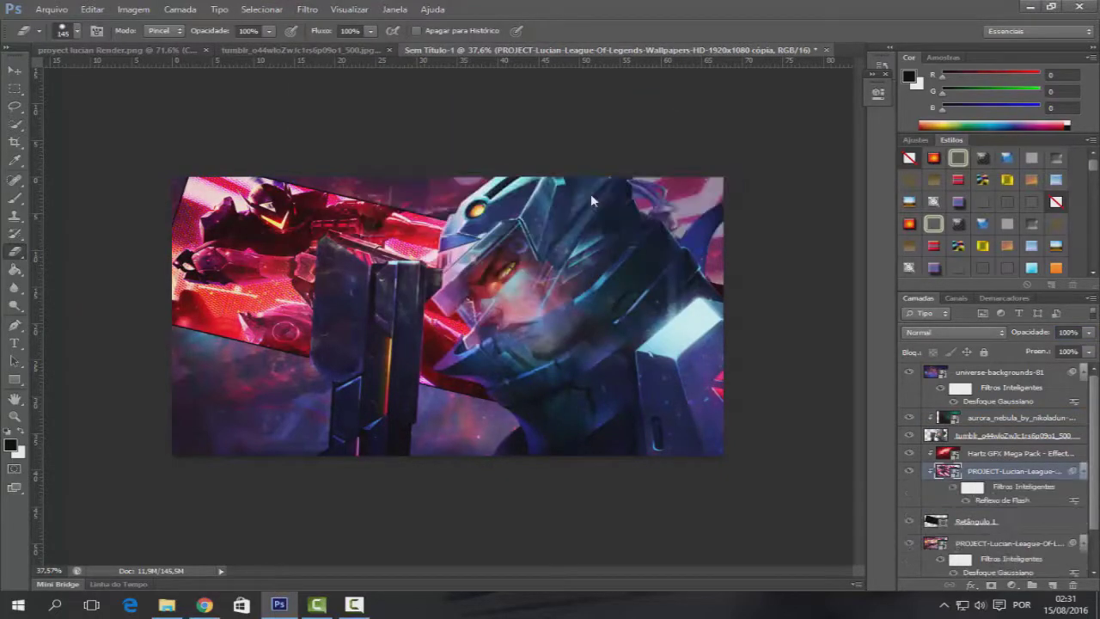
{"action": "left_click", "coordinate": [1017, 456], "text": "shift"}
{"action": "key", "text": "ctrl+t"}
{"action": "scroll", "coordinate": [234, 218], "scroll_direction": "down", "scroll_amount": 3}
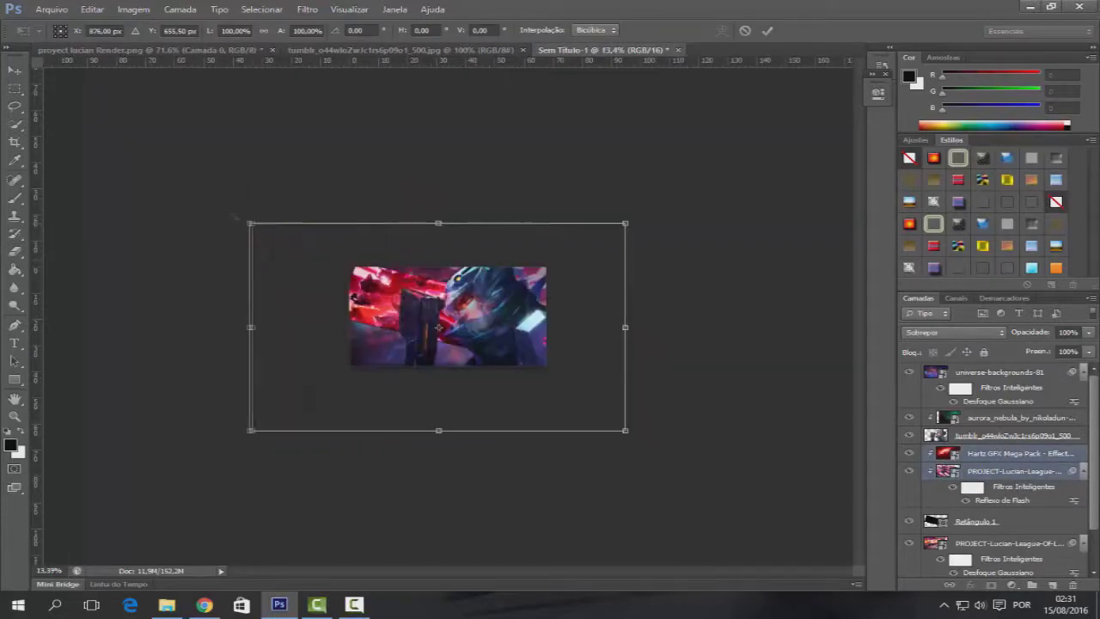
{"action": "left_click_drag", "start_coordinate": [250, 224], "coordinate": [216, 206]}
{"action": "left_click_drag", "start_coordinate": [625, 430], "coordinate": [658, 440]}
{"action": "left_click_drag", "start_coordinate": [216, 207], "coordinate": [164, 192]}
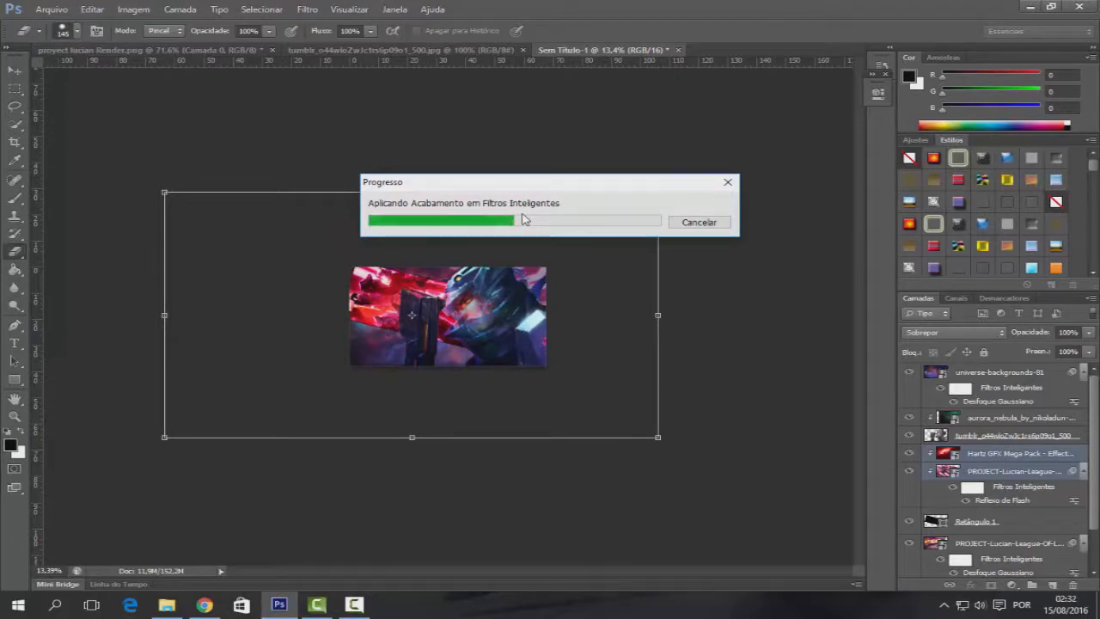
Step: Distort the wallpaper into a tilted panel, accepting the smart-filter warning
{"action": "scroll", "coordinate": [693, 226], "scroll_direction": "up", "scroll_amount": 3}
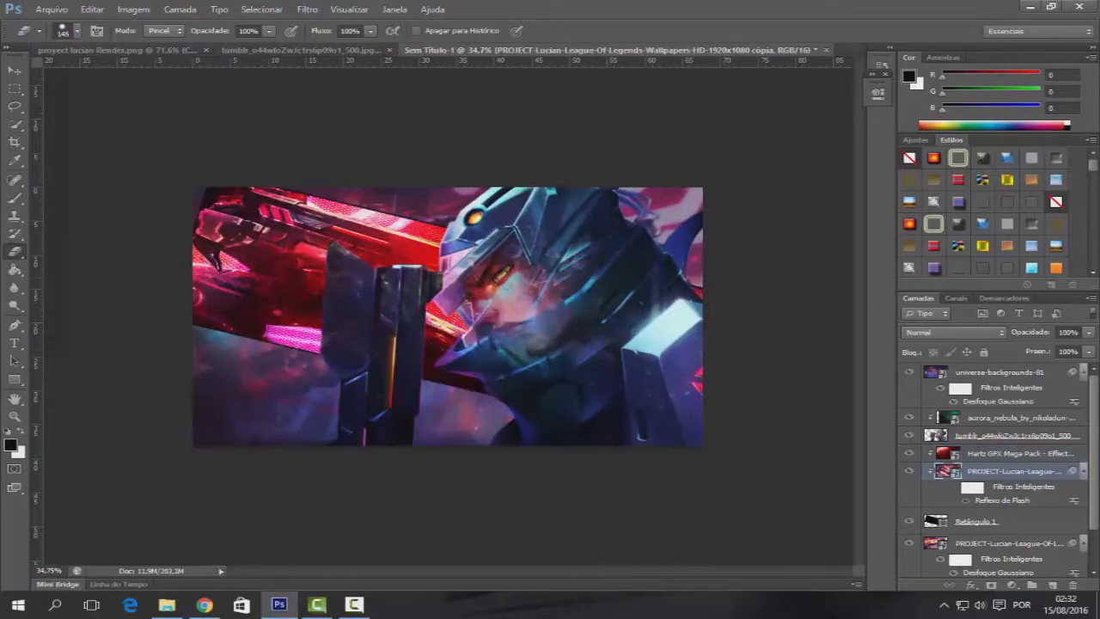
{"action": "key", "text": "ctrl+t"}
{"action": "left_click", "coordinate": [584, 249]}
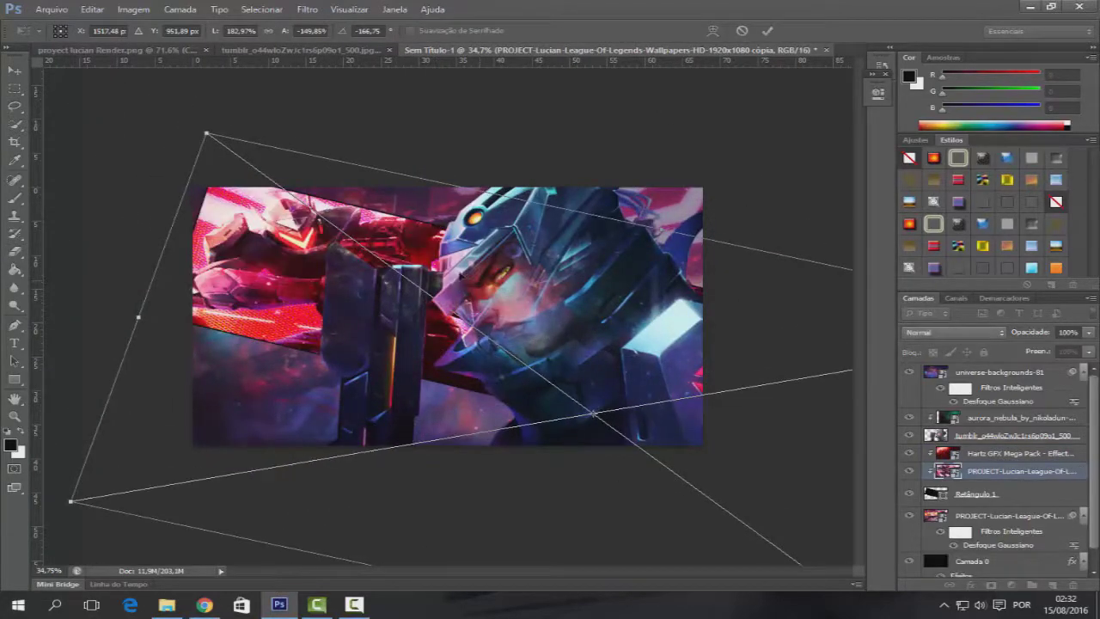
{"action": "key", "text": "Return"}
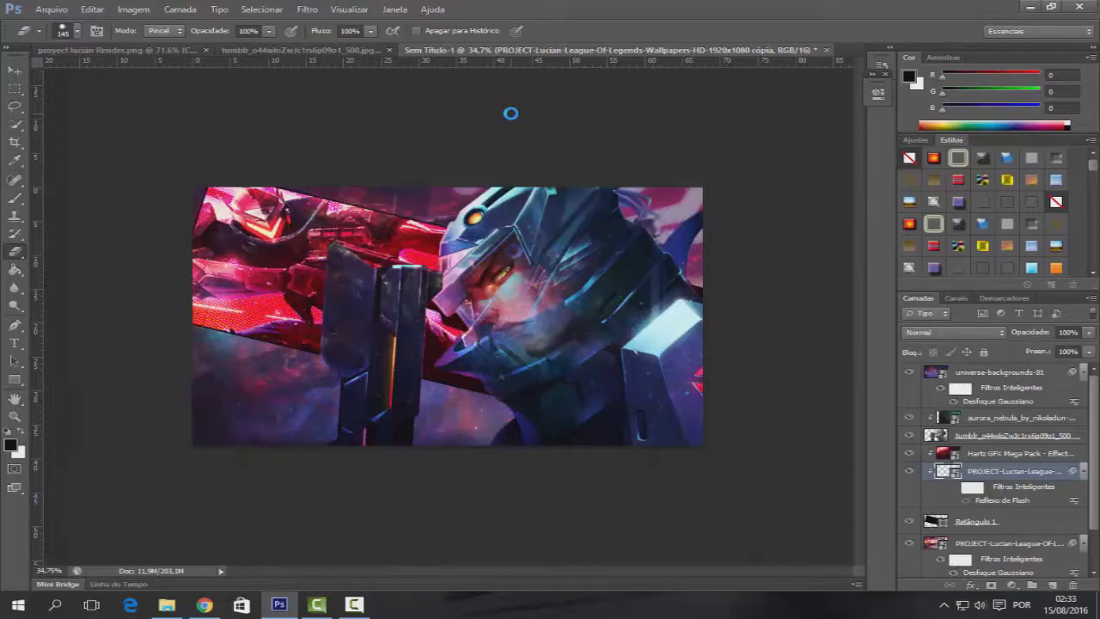
Step: Add a second lens flare to the wallpaper and fade it to 35% opacity
{"action": "left_click", "coordinate": [307, 8]}
{"action": "mouse_move", "coordinate": [332, 148]}
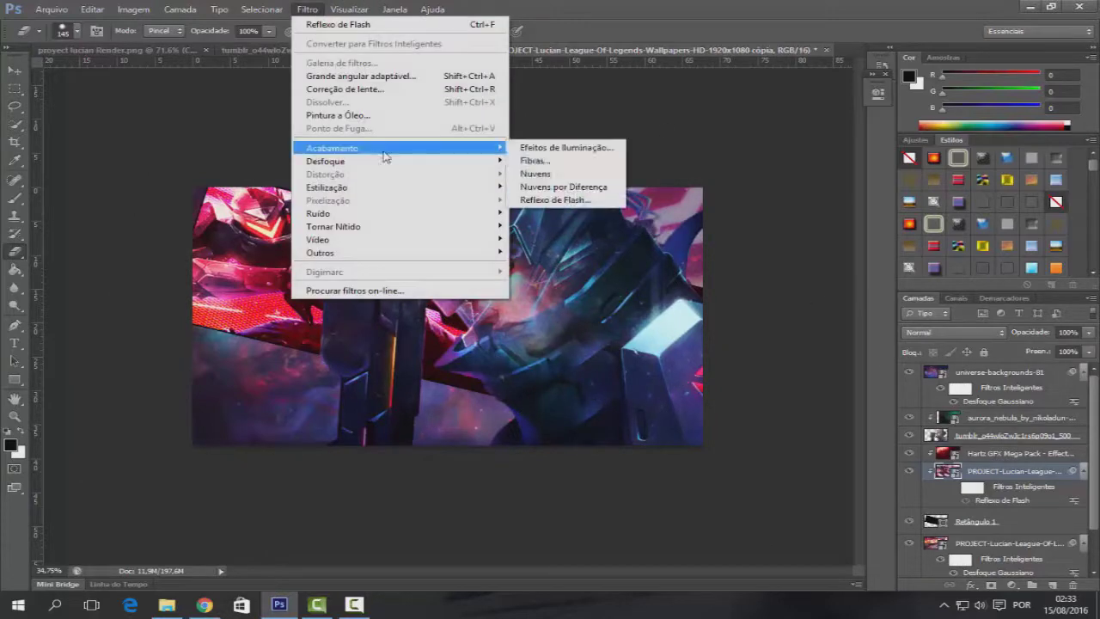
{"action": "left_click", "coordinate": [546, 198]}
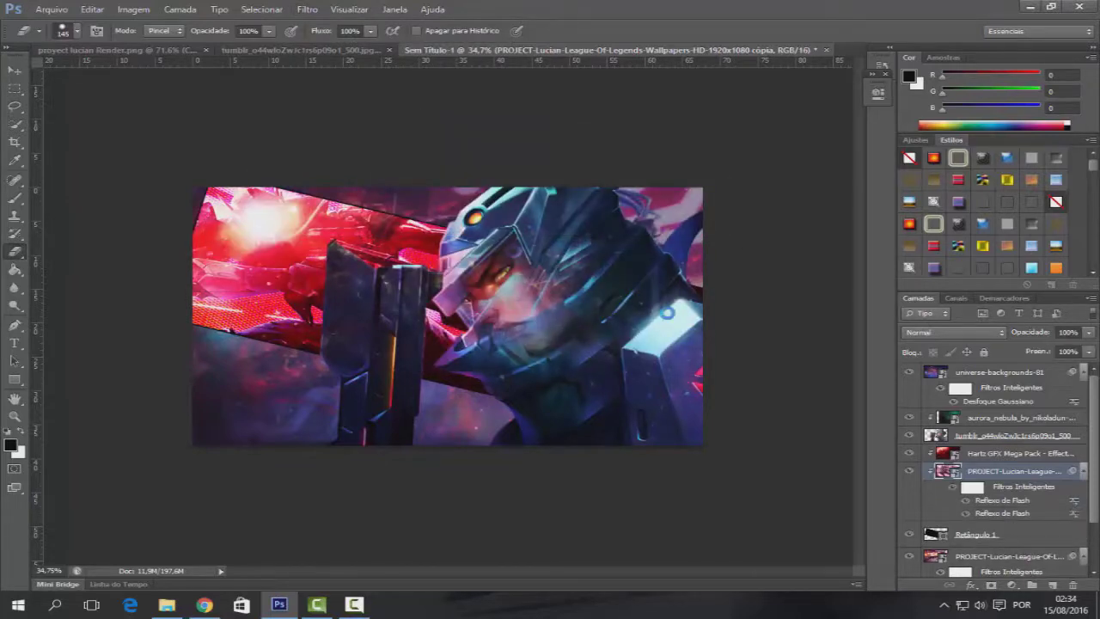
{"action": "double_click", "coordinate": [1074, 501]}
{"action": "type", "text": "35"}
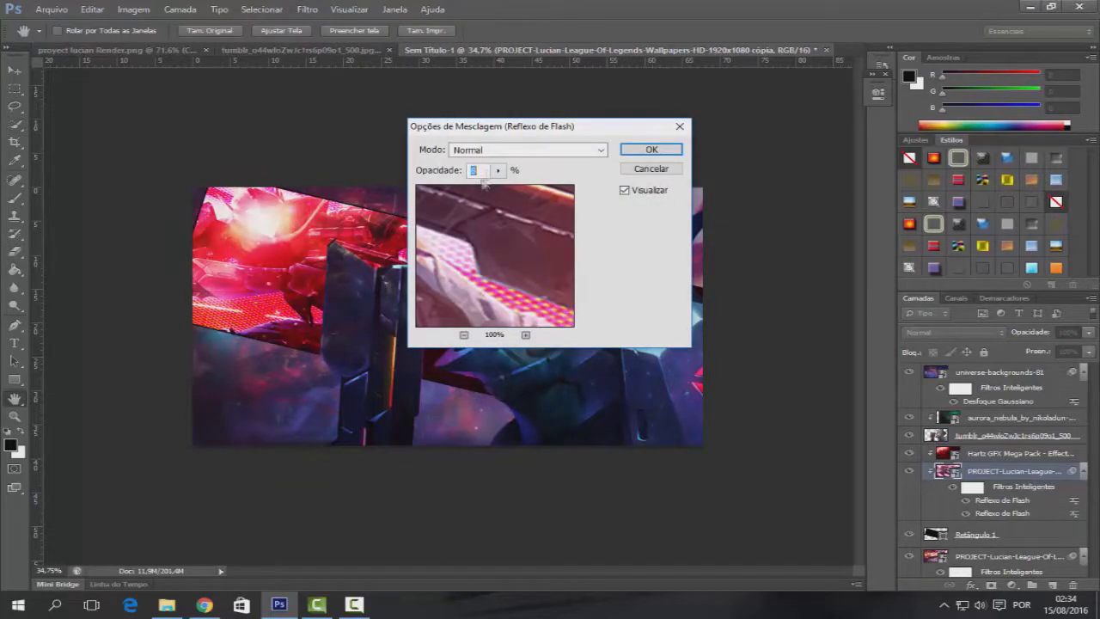
{"action": "key", "text": "Return"}
Step: Bring up the adjustment layer list and target the universe-backgrounds-81 layer
{"action": "key", "text": "e"}
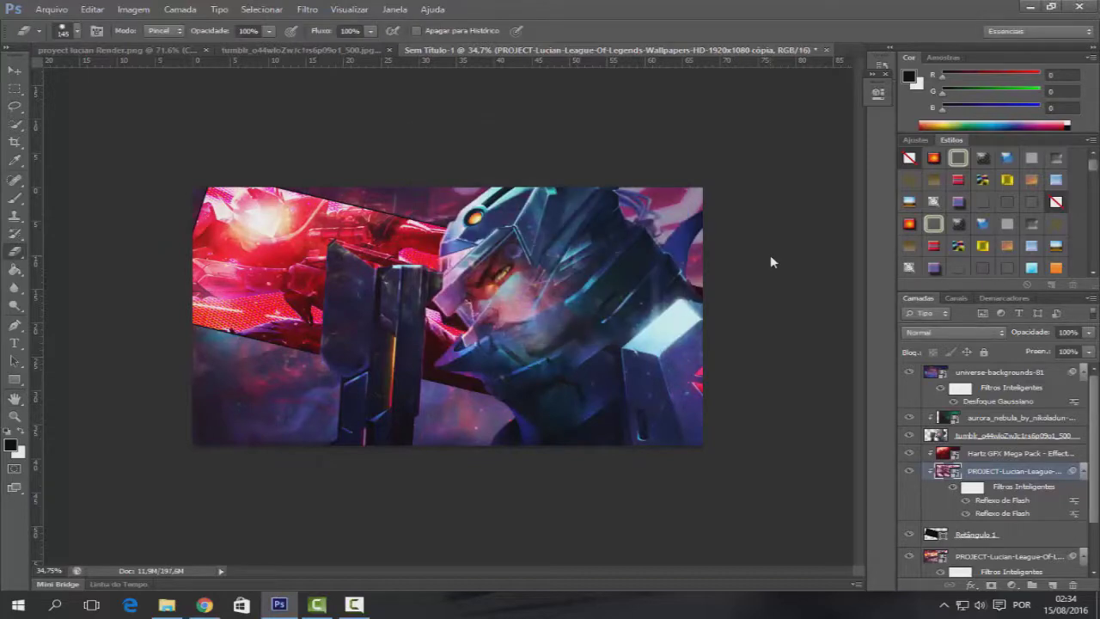
{"action": "left_click", "coordinate": [307, 9]}
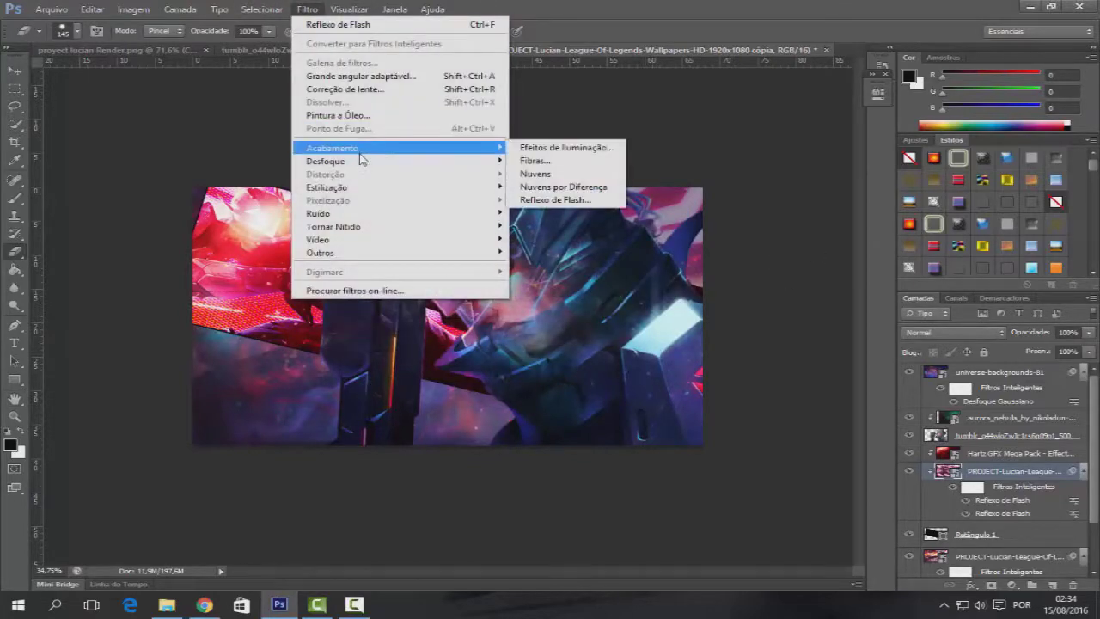
{"action": "left_click", "coordinate": [1012, 586]}
{"action": "left_click", "coordinate": [997, 371]}
Step: Add a Curves adjustment layer and tweak its Green and RGB channel curves
{"action": "left_click", "coordinate": [997, 372]}
{"action": "left_click", "coordinate": [1012, 585]}
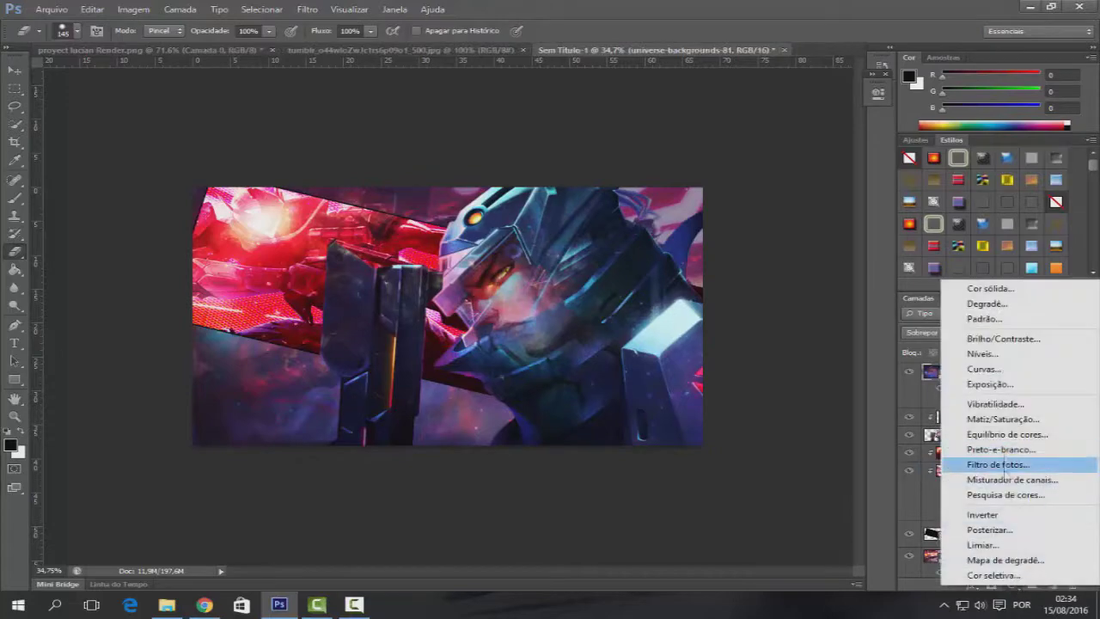
{"action": "left_click", "coordinate": [984, 369]}
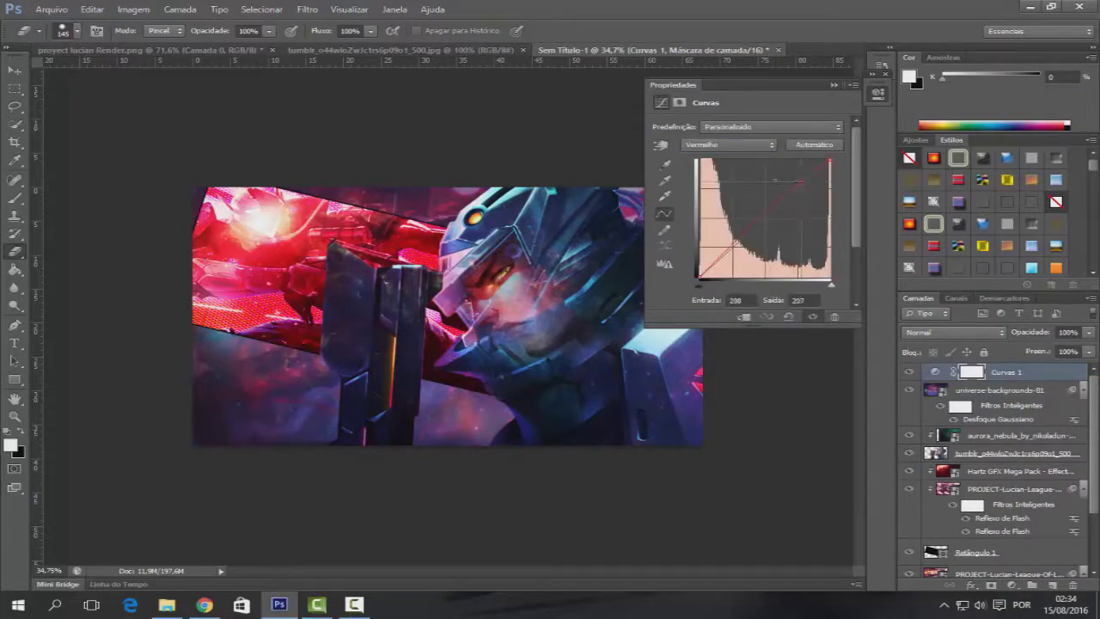
{"action": "left_click", "coordinate": [729, 144]}
{"action": "left_click", "coordinate": [729, 177]}
{"action": "left_click", "coordinate": [729, 145]}
{"action": "left_click", "coordinate": [729, 144]}
{"action": "left_click", "coordinate": [878, 94]}
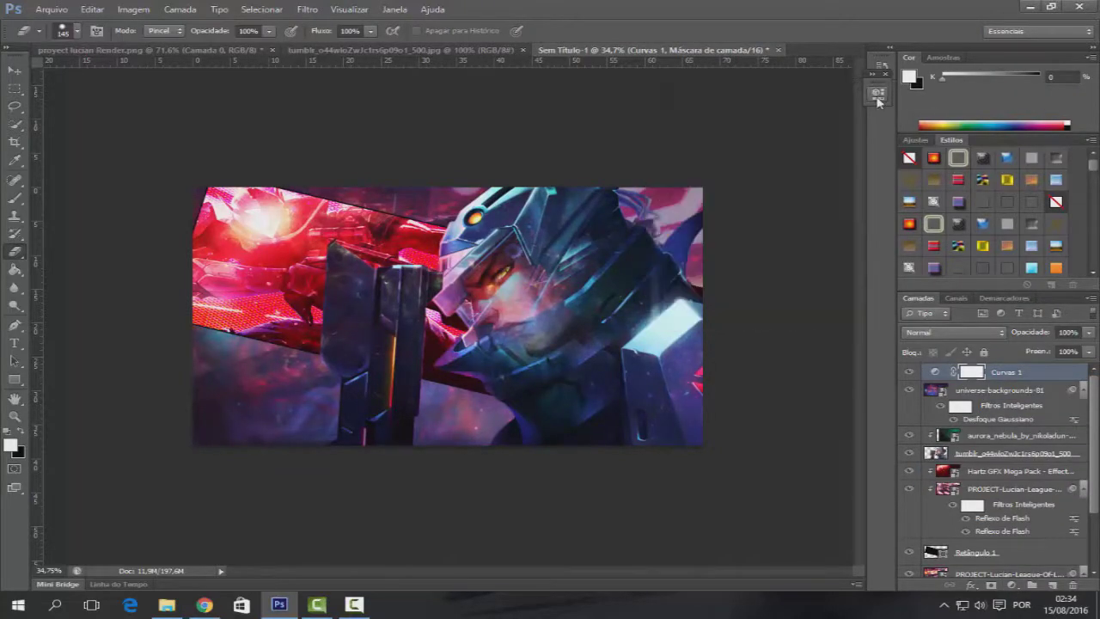
{"action": "scroll", "coordinate": [151, 361], "scroll_direction": "up", "scroll_amount": 4}
Step: Switch to the Clone Stamp tool with the large 675 px brush
{"action": "key", "text": "s"}
{"action": "right_click", "coordinate": [165, 275]}
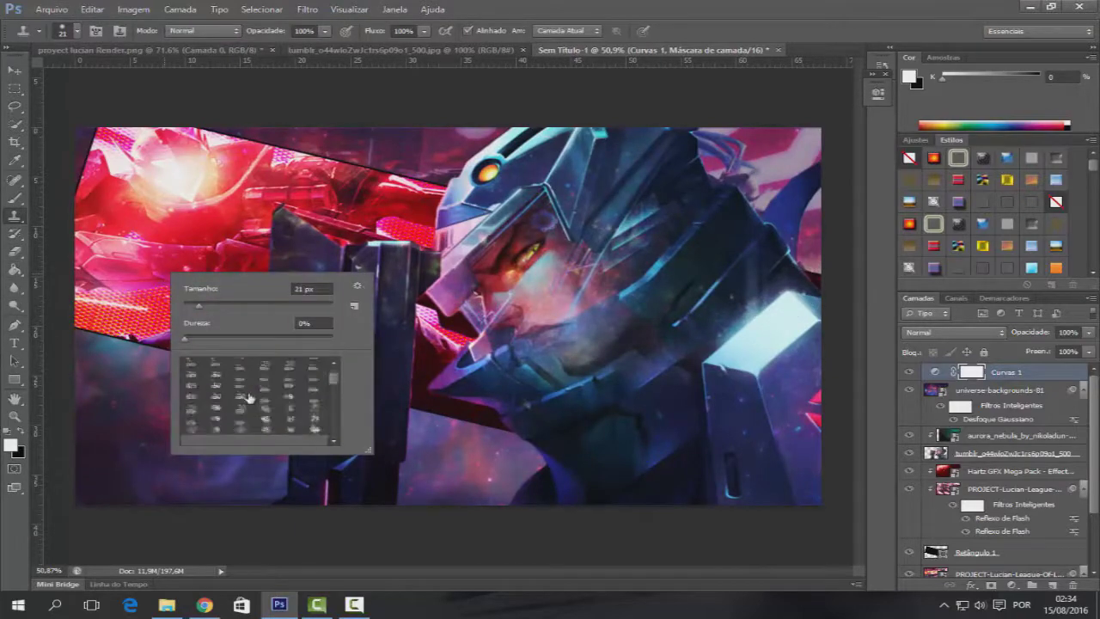
{"action": "double_click", "coordinate": [258, 387]}
Step: Select the artwork layers down to Retângulo 1 and merge them into one layer
{"action": "left_click", "coordinate": [1038, 406]}
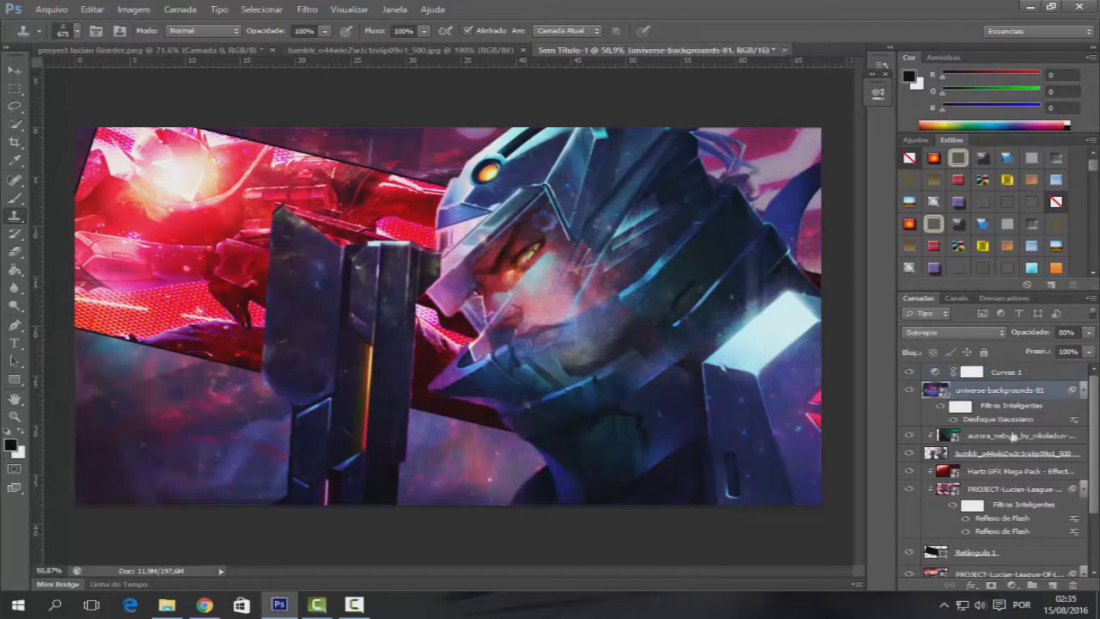
{"action": "scroll", "coordinate": [1014, 430], "scroll_direction": "down", "scroll_amount": 1}
{"action": "left_click", "coordinate": [980, 516], "text": "shift"}
{"action": "scroll", "coordinate": [980, 516], "scroll_direction": "down", "scroll_amount": 1}
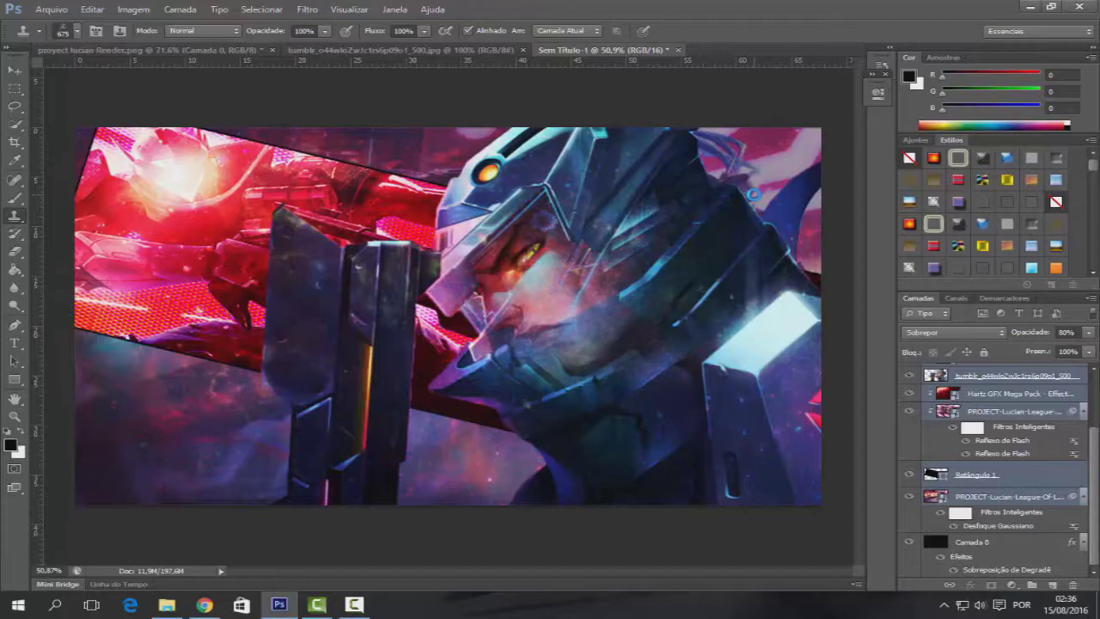
{"action": "key", "text": "Delete"}
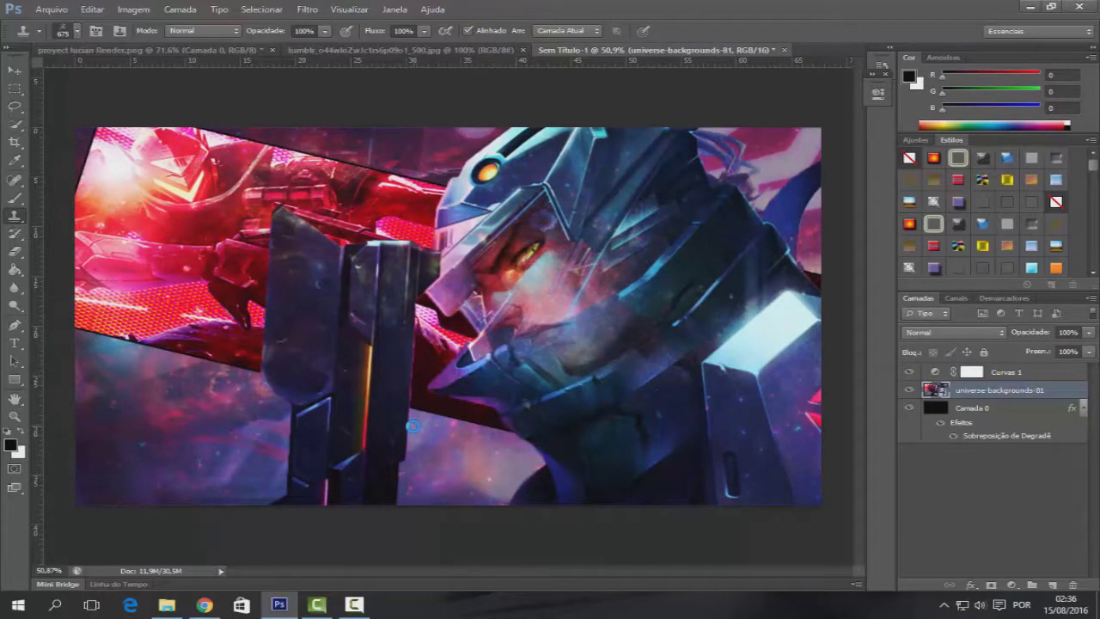
Step: Fill the Camada 0 layer with white using the Paint Bucket
{"action": "left_click", "coordinate": [986, 409]}
{"action": "key", "text": "g"}
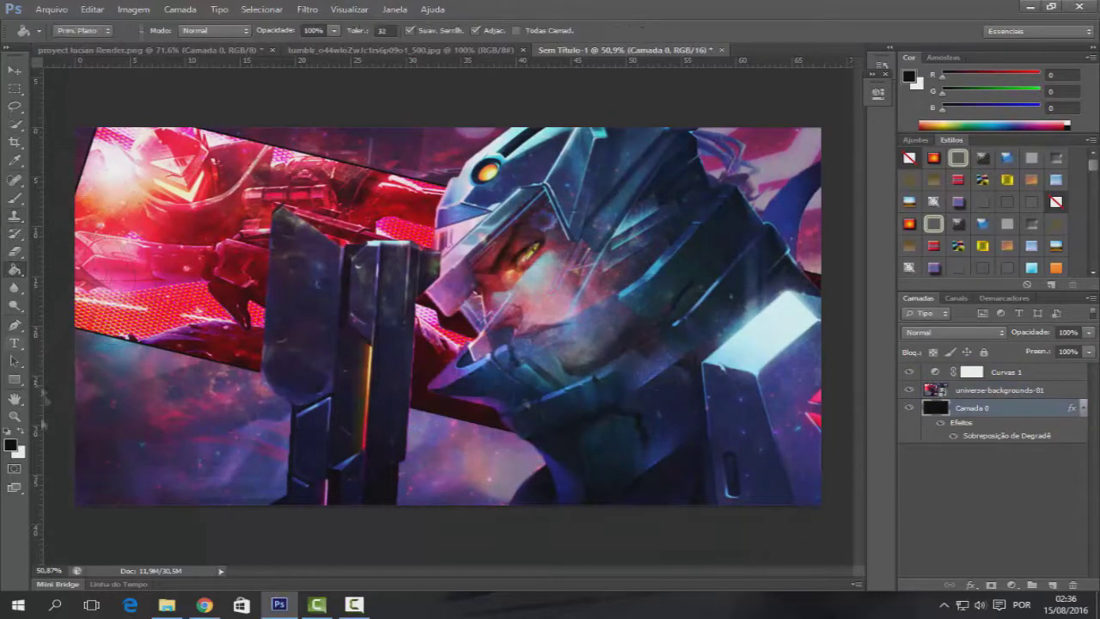
{"action": "left_click", "coordinate": [10, 444]}
{"action": "left_click", "coordinate": [636, 148]}
{"action": "left_click", "coordinate": [992, 164]}
{"action": "left_click", "coordinate": [248, 362]}
Step: Switch to the Clone Stamp on universe-backgrounds-81, dismissing the missing clone source warning
{"action": "left_click", "coordinate": [997, 390]}
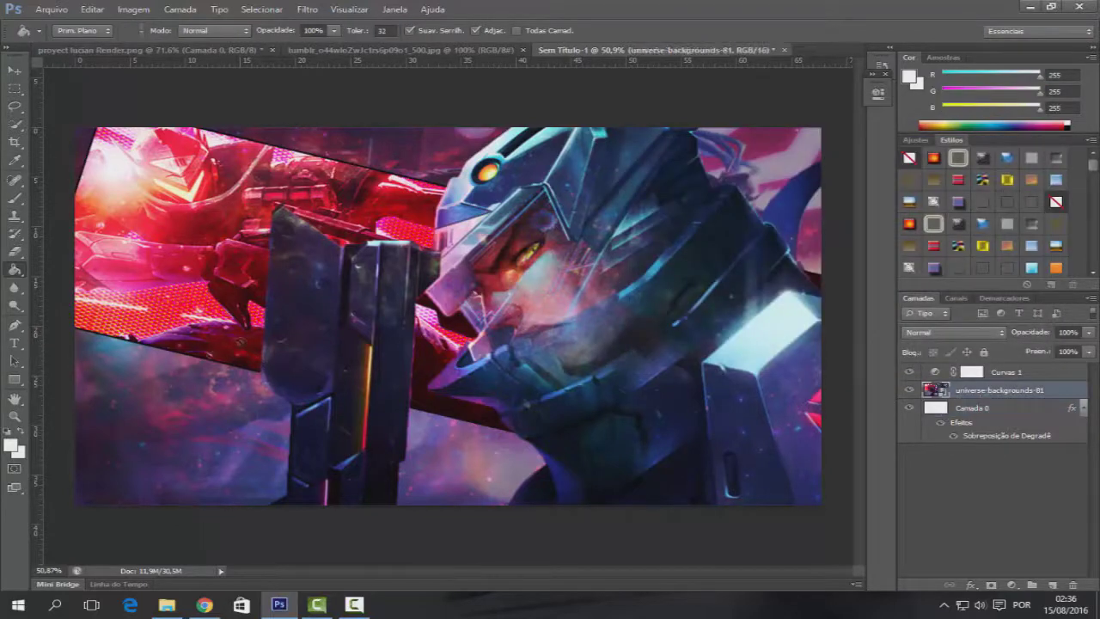
{"action": "key", "text": "s"}
{"action": "left_click", "coordinate": [335, 331]}
{"action": "key", "text": "Return"}
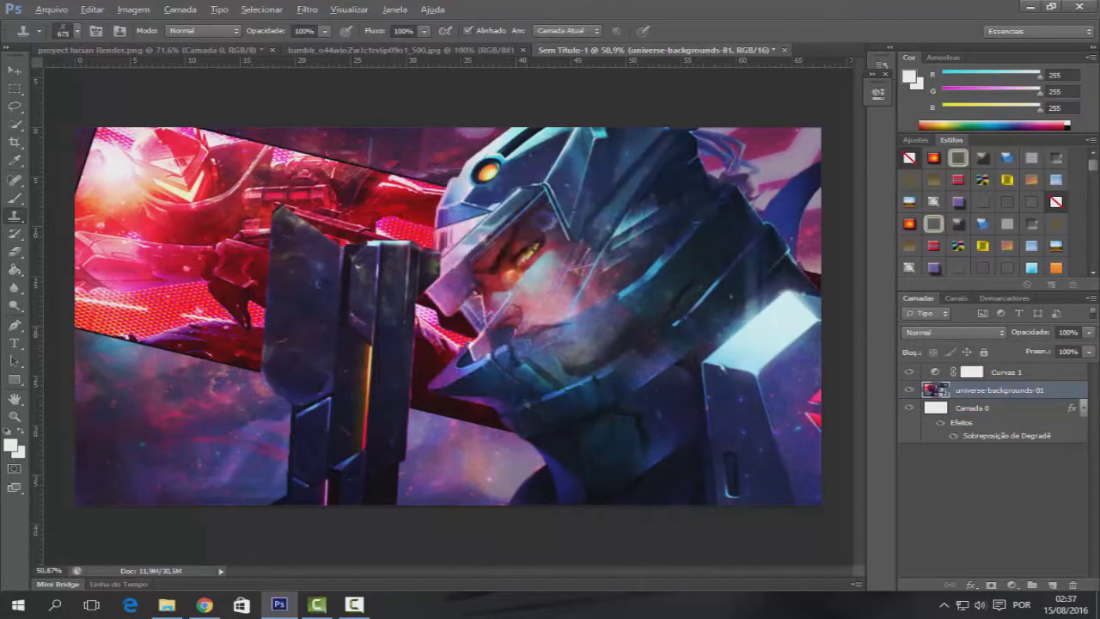
{"action": "left_click", "coordinate": [1014, 408]}
{"action": "left_click", "coordinate": [997, 391]}
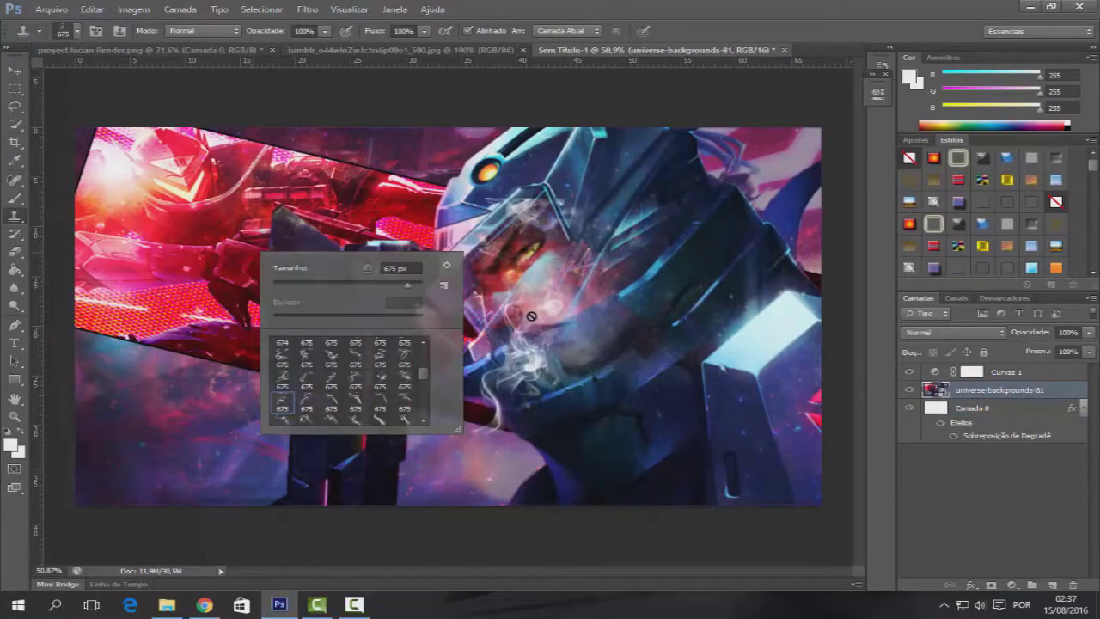
Step: Choose the large 675 px smoke brush from the brush presets
{"action": "right_click", "coordinate": [499, 413]}
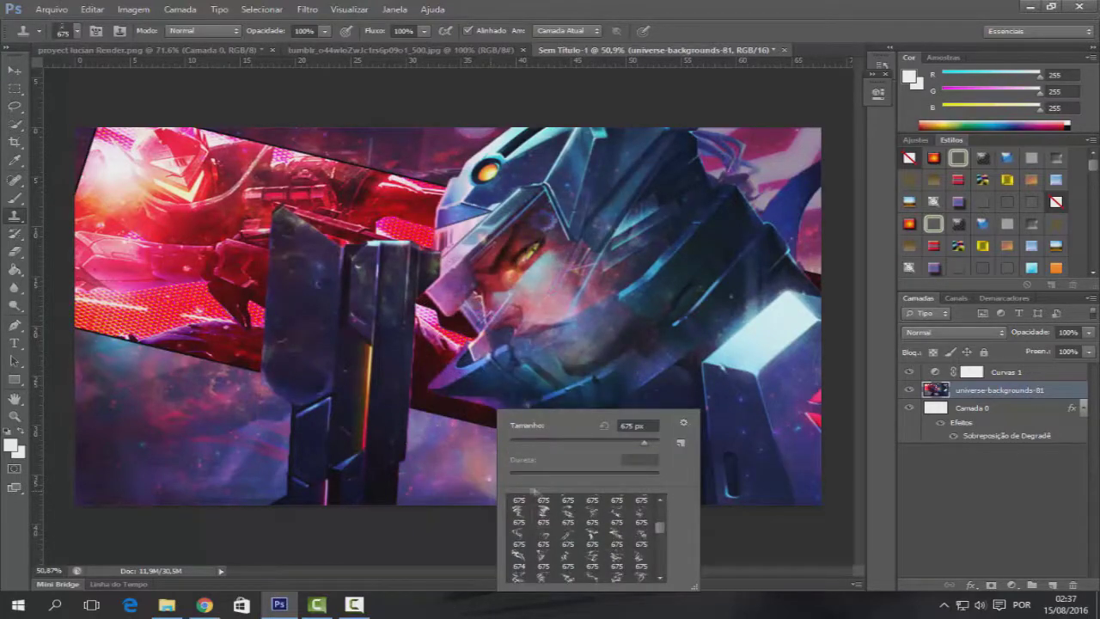
{"action": "scroll", "coordinate": [584, 537], "scroll_direction": "down", "scroll_amount": 3}
{"action": "double_click", "coordinate": [543, 542]}
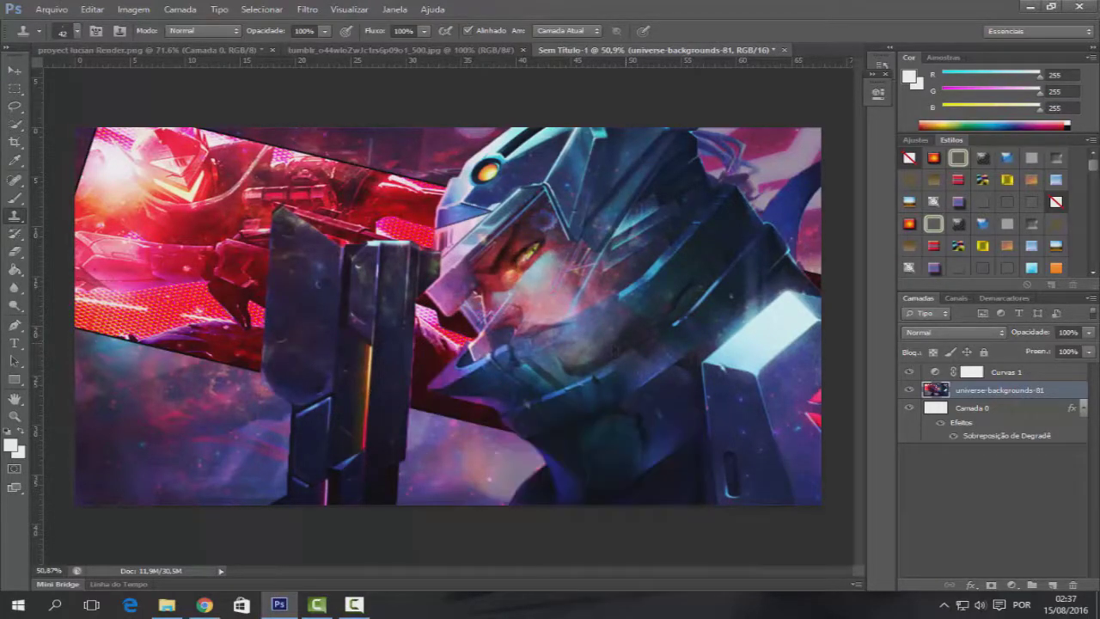
{"action": "right_click", "coordinate": [596, 327]}
{"action": "key", "text": "Escape"}
{"action": "right_click", "coordinate": [527, 335]}
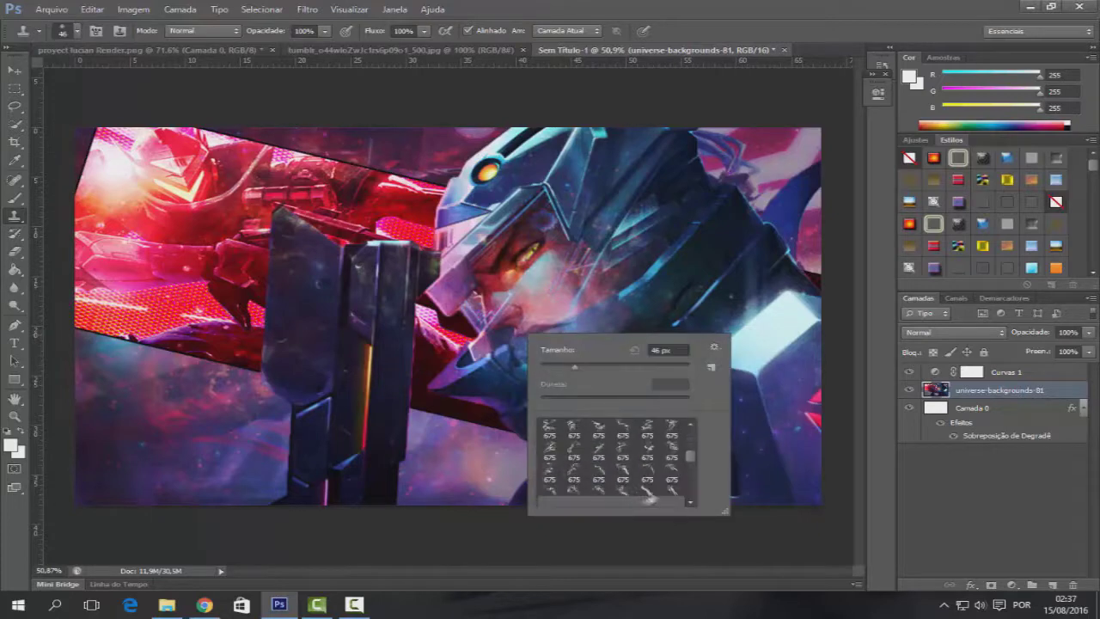
{"action": "double_click", "coordinate": [597, 470]}
{"action": "right_click", "coordinate": [566, 299]}
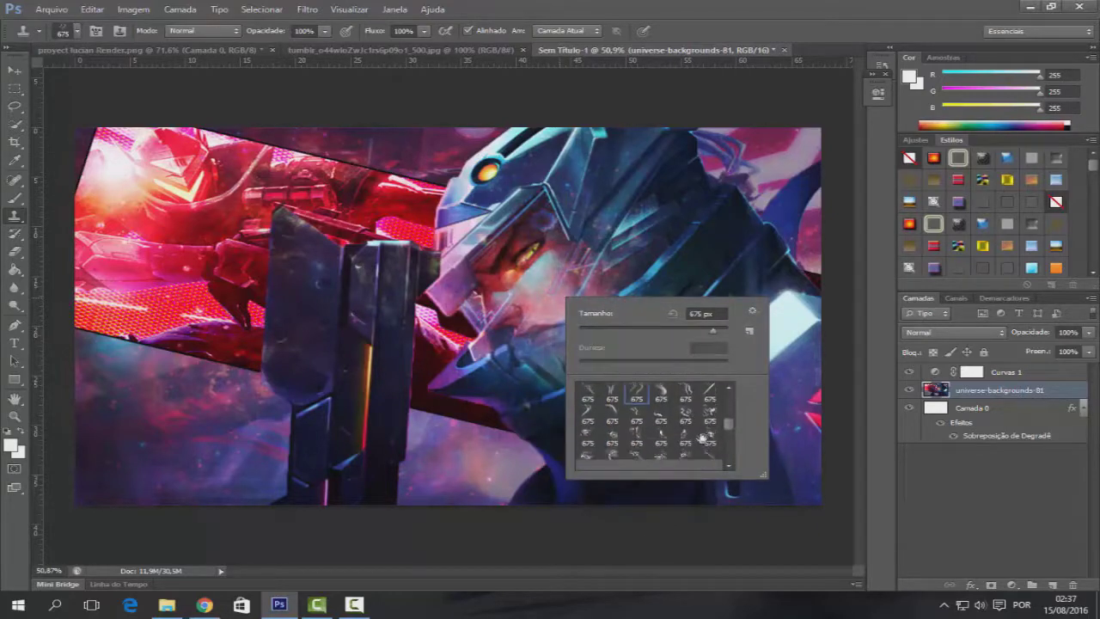
{"action": "double_click", "coordinate": [706, 407]}
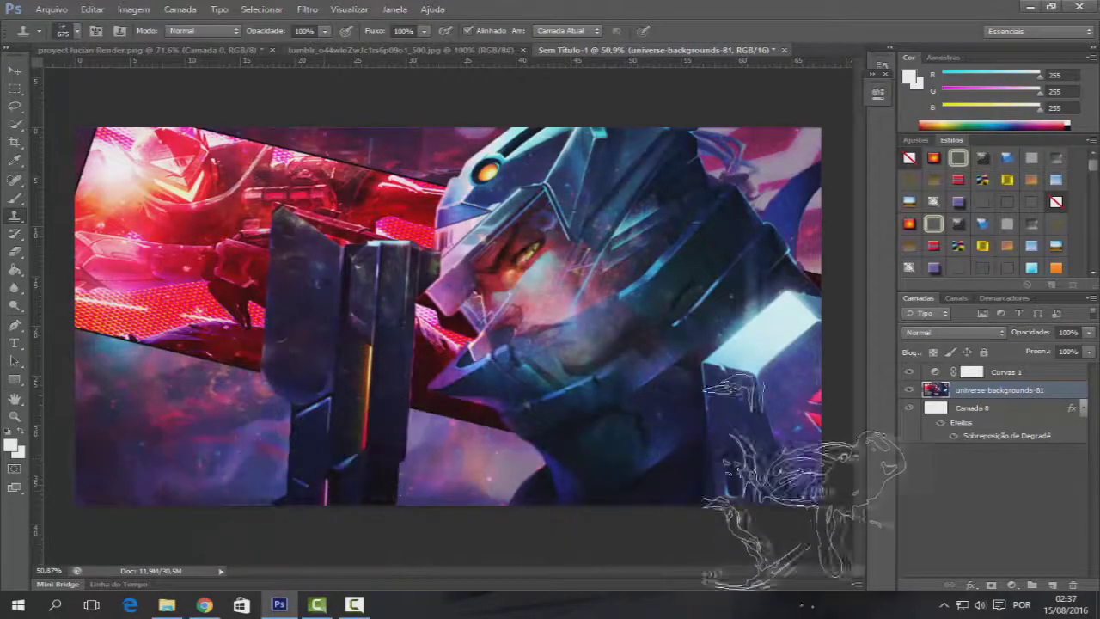
Step: Stamp white smoke on the right side, redoing it at 62% brush opacity
{"action": "left_click", "coordinate": [666, 421]}
{"action": "key", "text": "ctrl+z"}
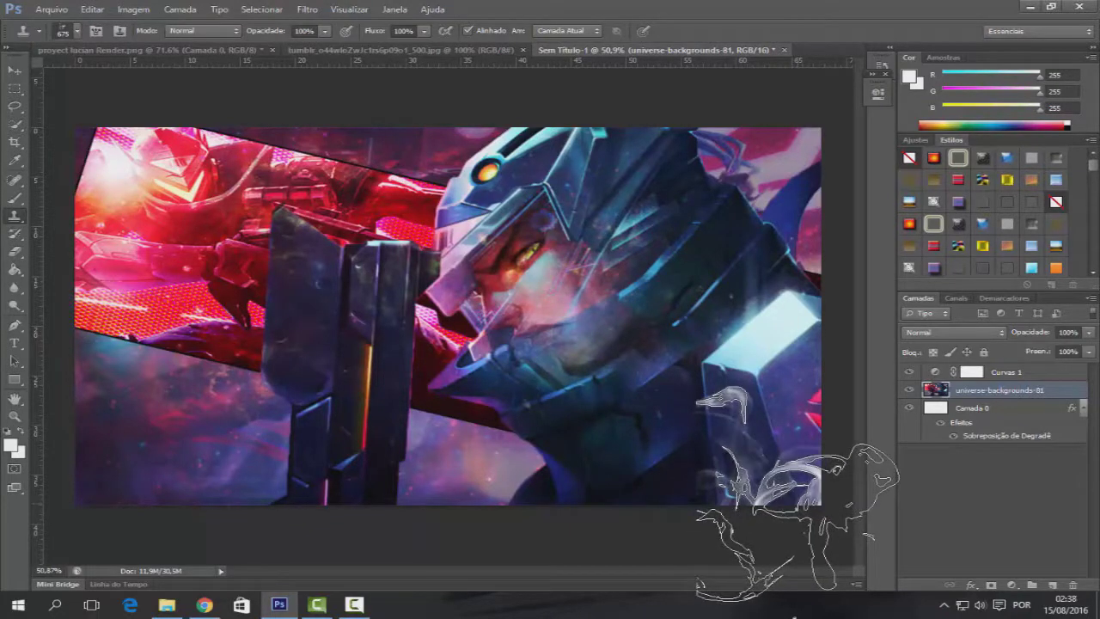
{"action": "left_click_drag", "start_coordinate": [325, 30], "coordinate": [302, 49]}
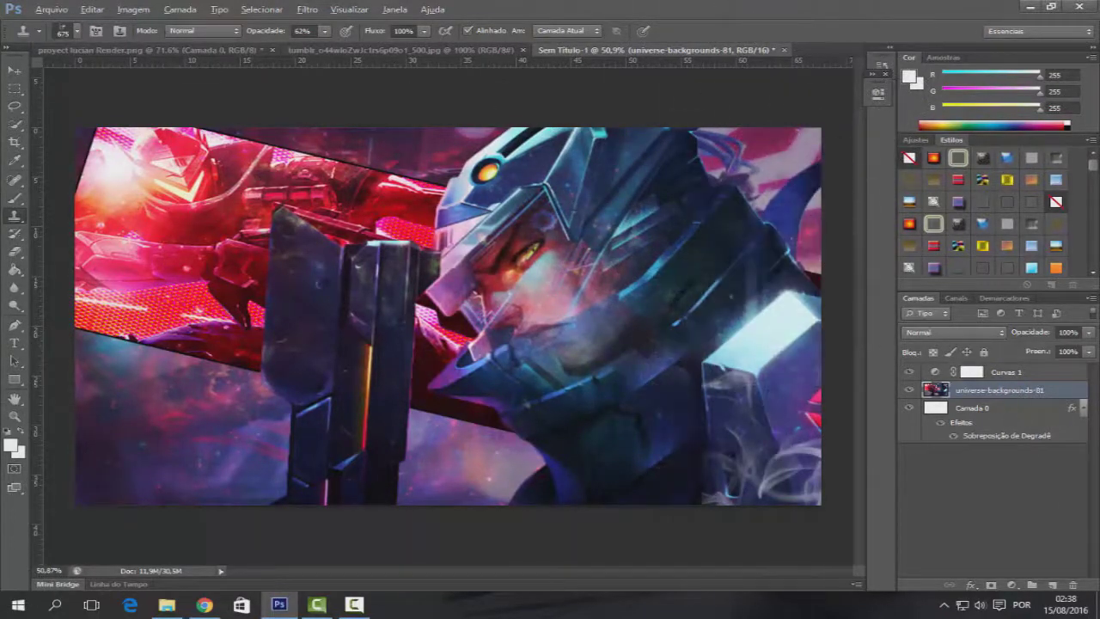
{"action": "key", "text": "alt+bracketleft"}
{"action": "key", "text": "alt+bracketright"}
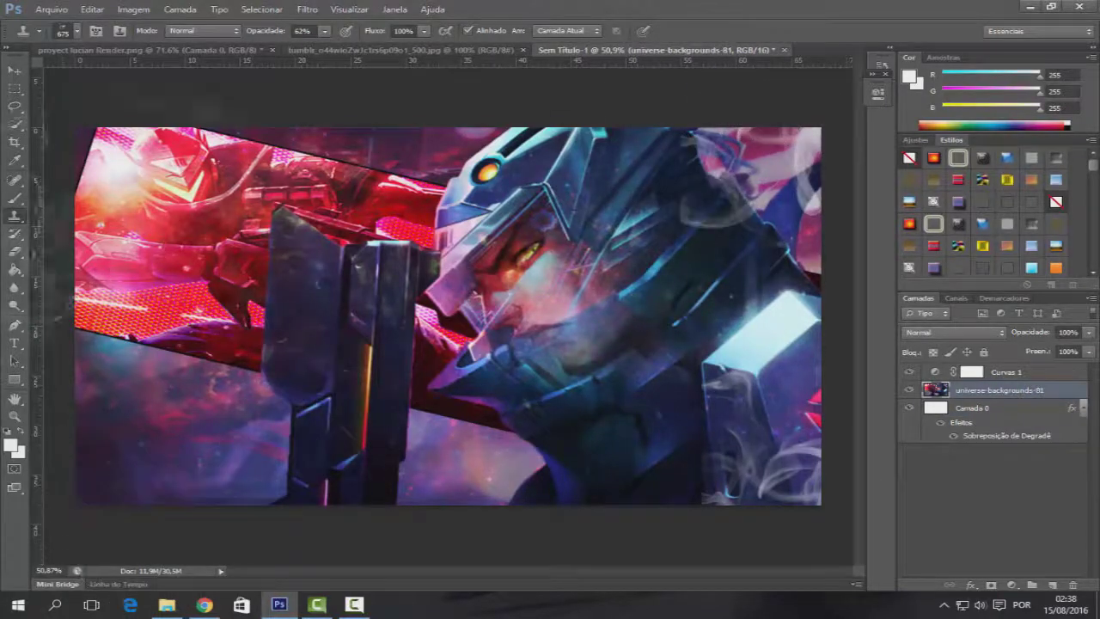